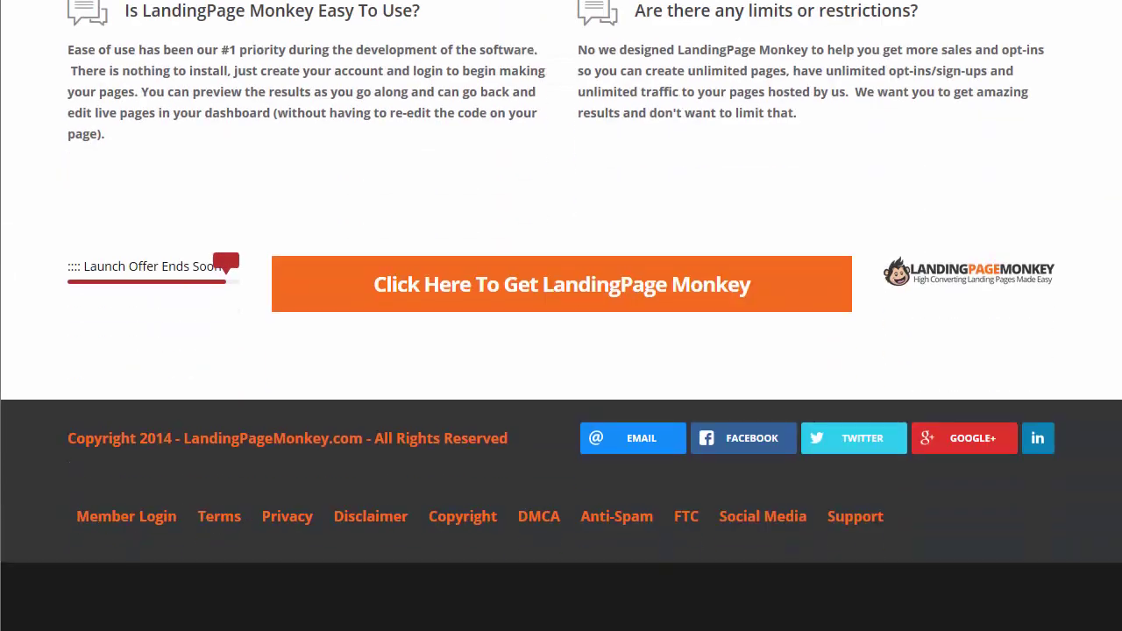
Open the member login page and sign in with the prefilled account credentials
left_click(154, 519)
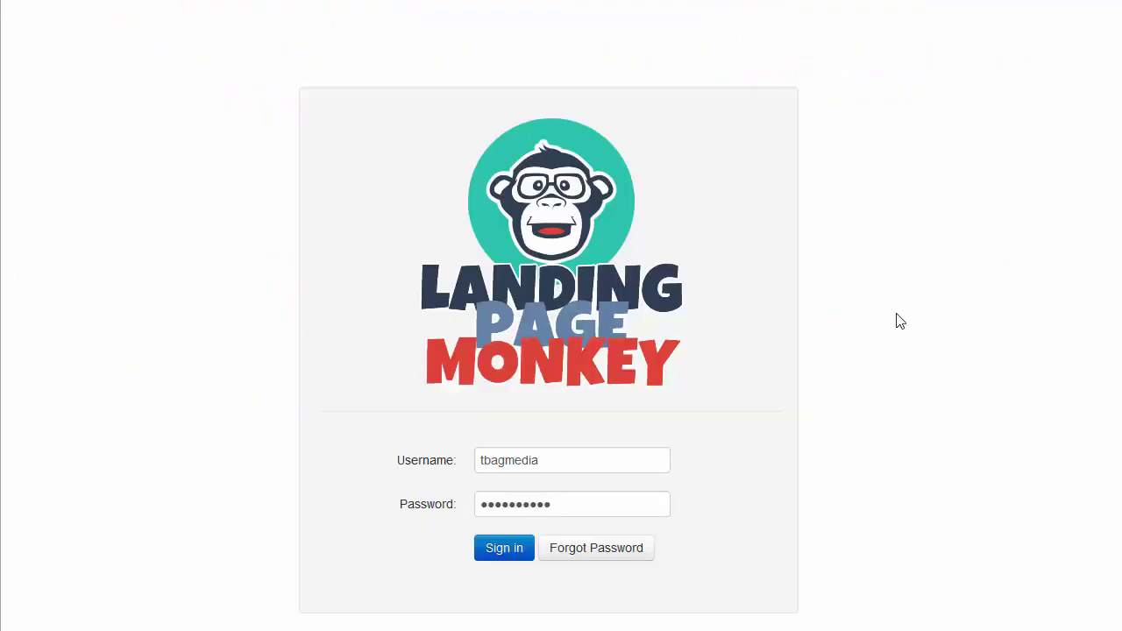
left_click(501, 552)
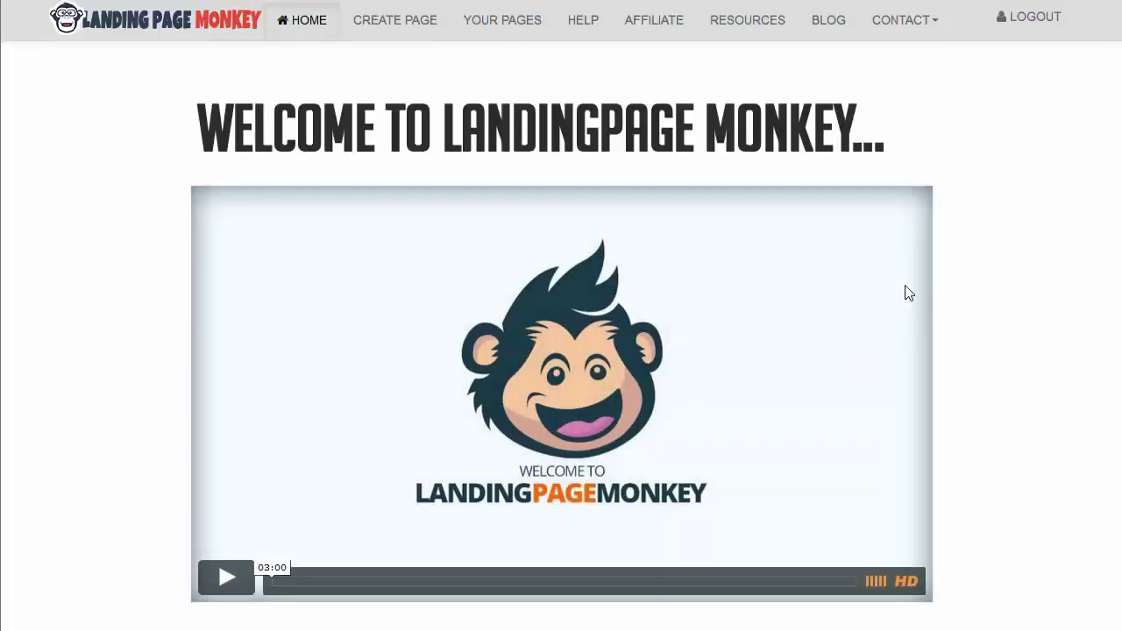
Look through the member home page, from the welcome video to the bonus offers
scroll(1044, 366, "down", 3)
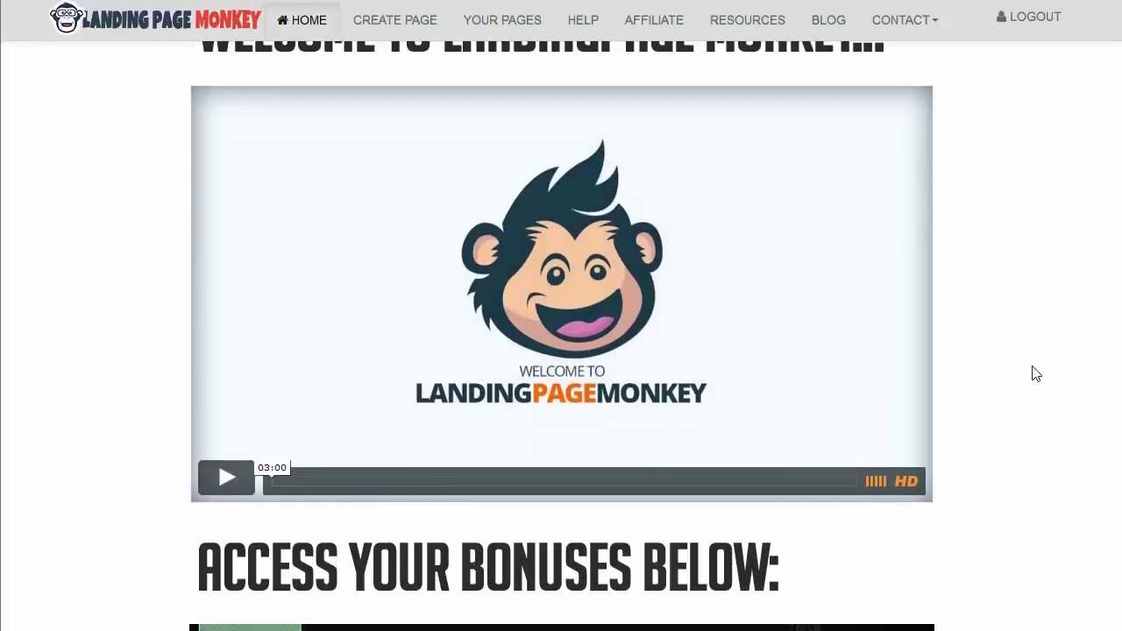
scroll(1014, 382, "down", 10)
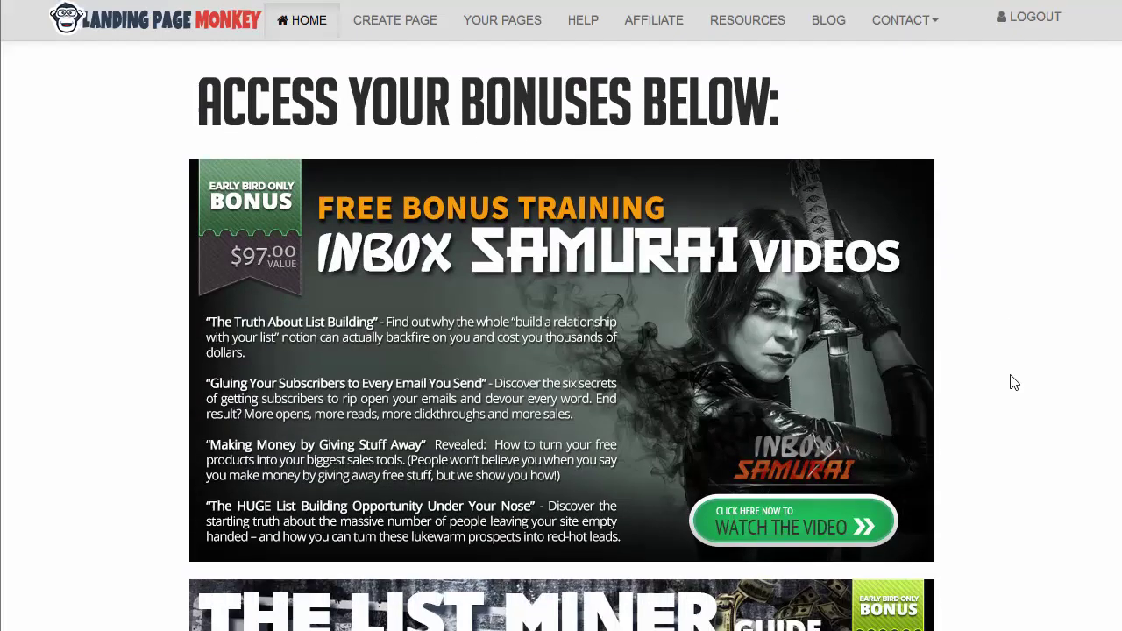
scroll(1014, 383, "down", 2)
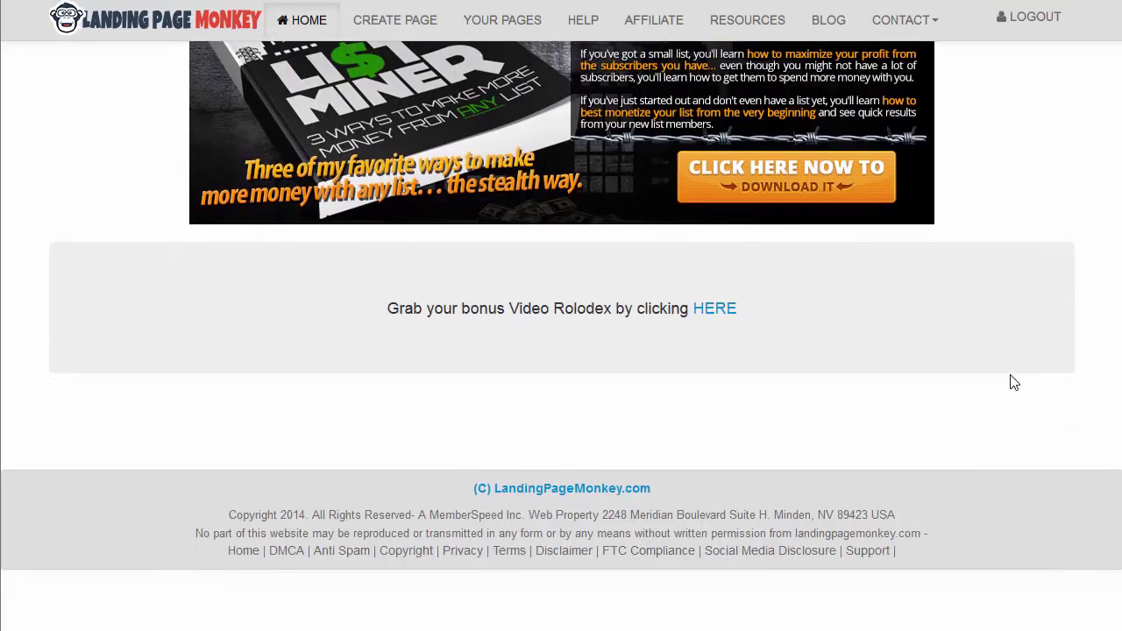
scroll(1015, 379, "up", 5)
scroll(1015, 374, "up", 2)
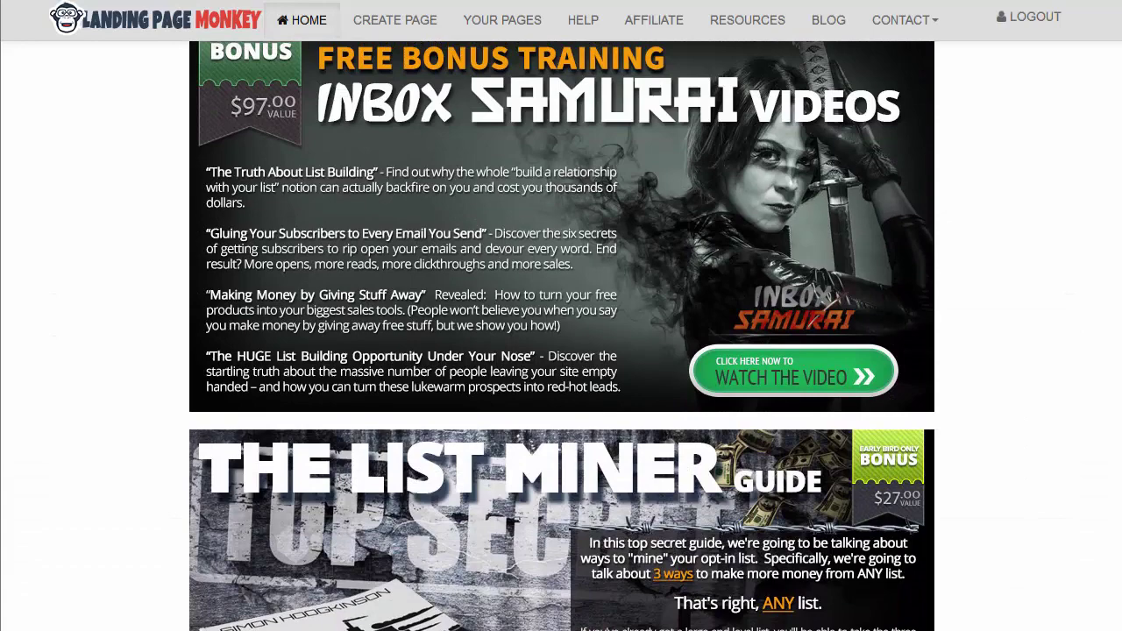
scroll(1102, 308, "up", 8)
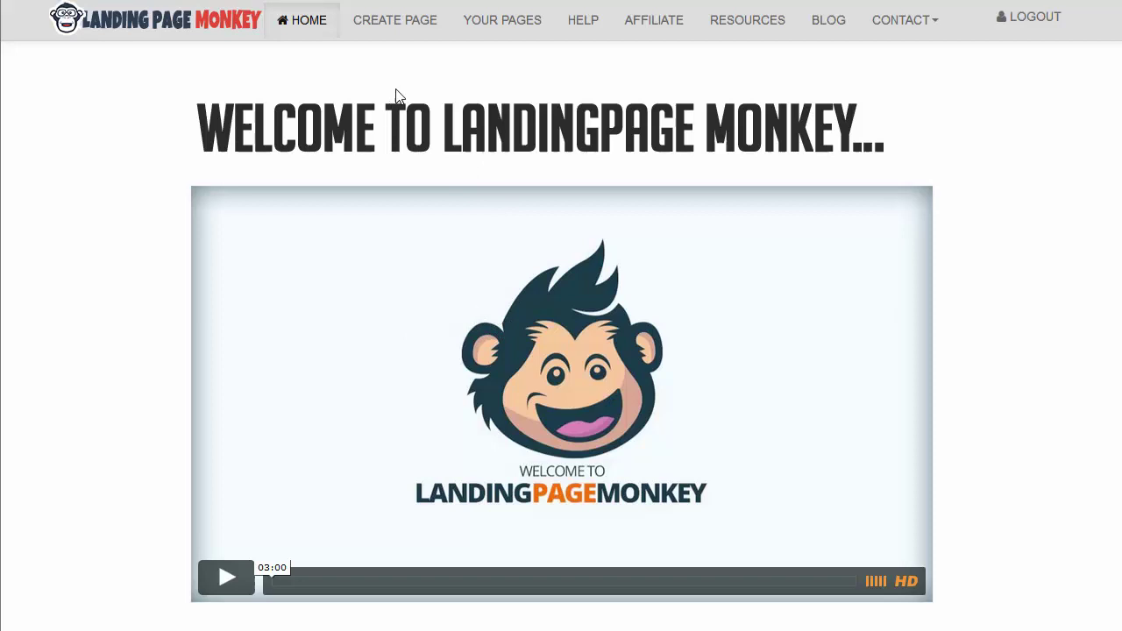
Open the page creation form and review its Simple mode styling options and integration sections
left_click(399, 29)
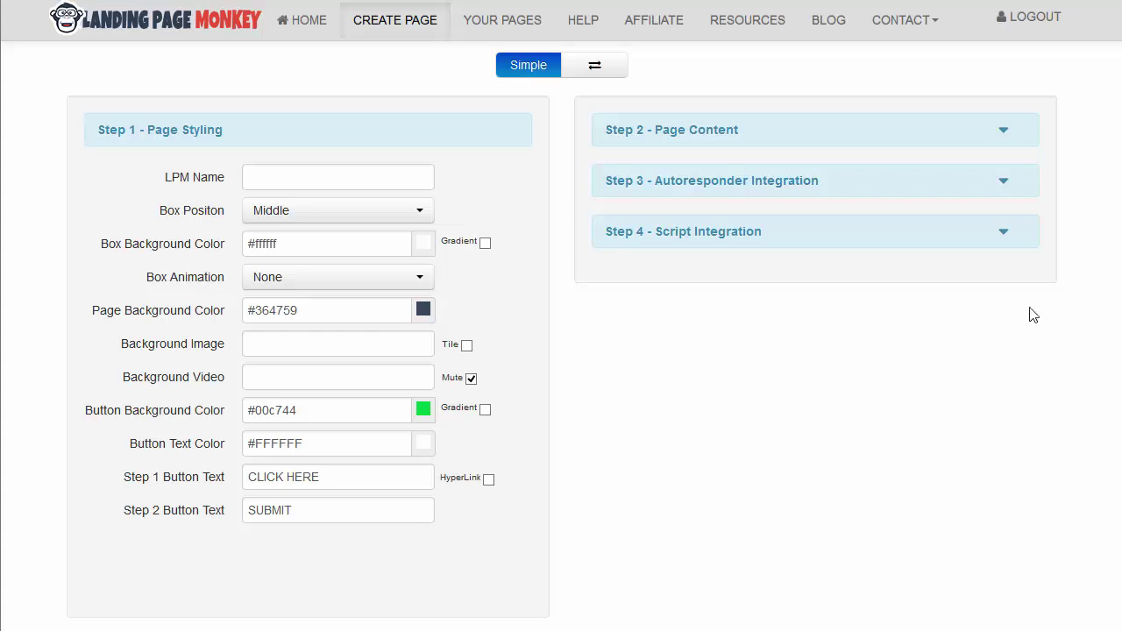
scroll(1110, 518, "down", 4)
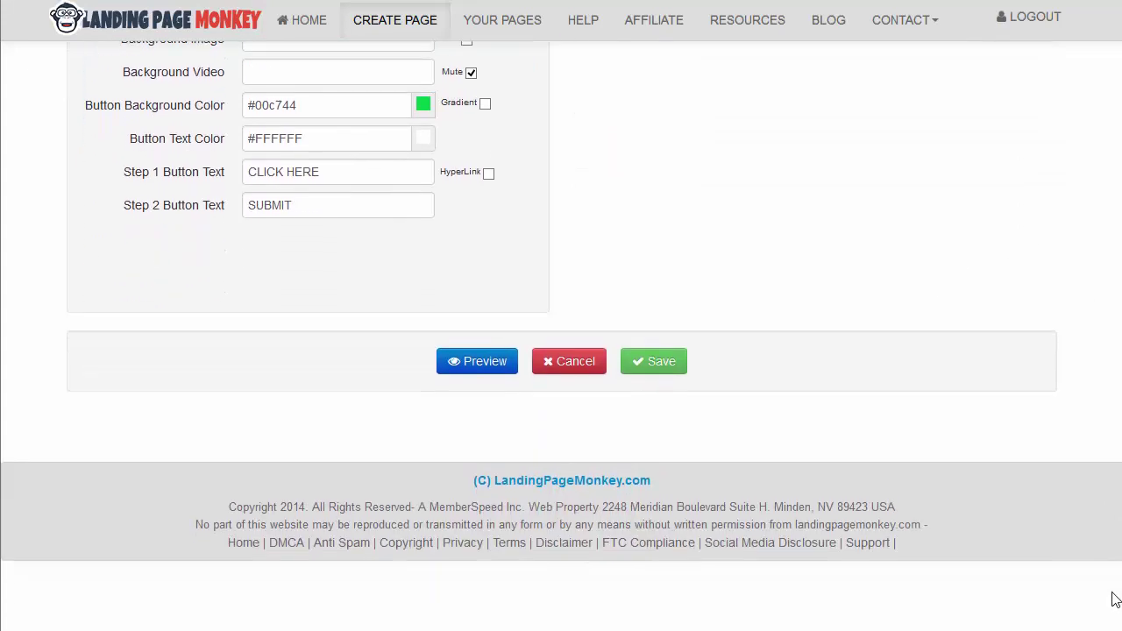
scroll(1105, 528, "up", 4)
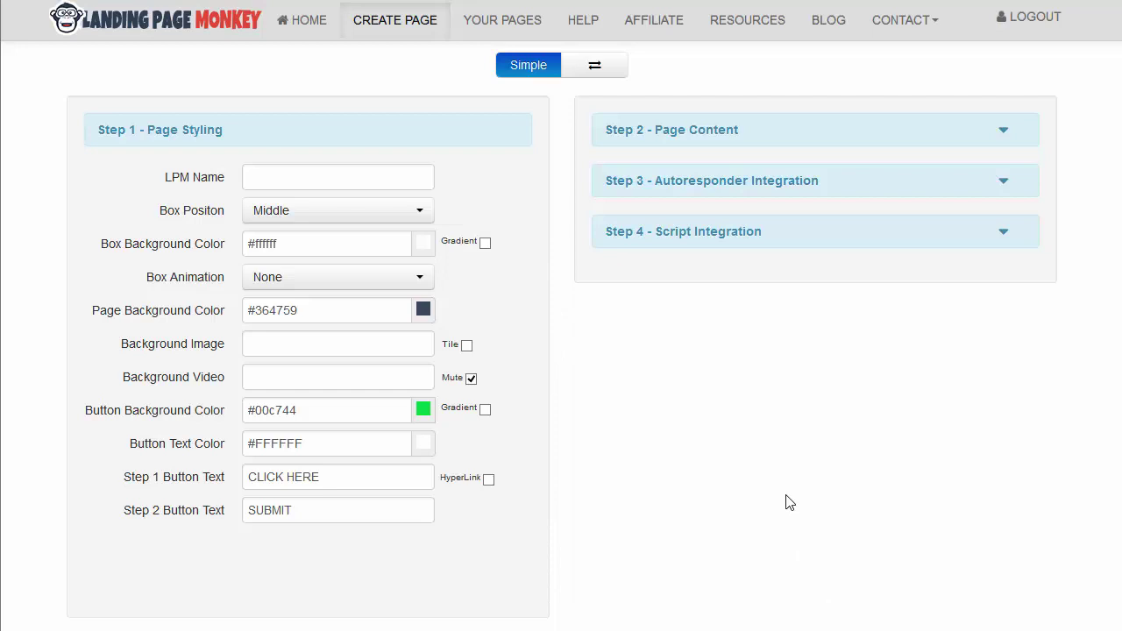
scroll(787, 502, "down", 1)
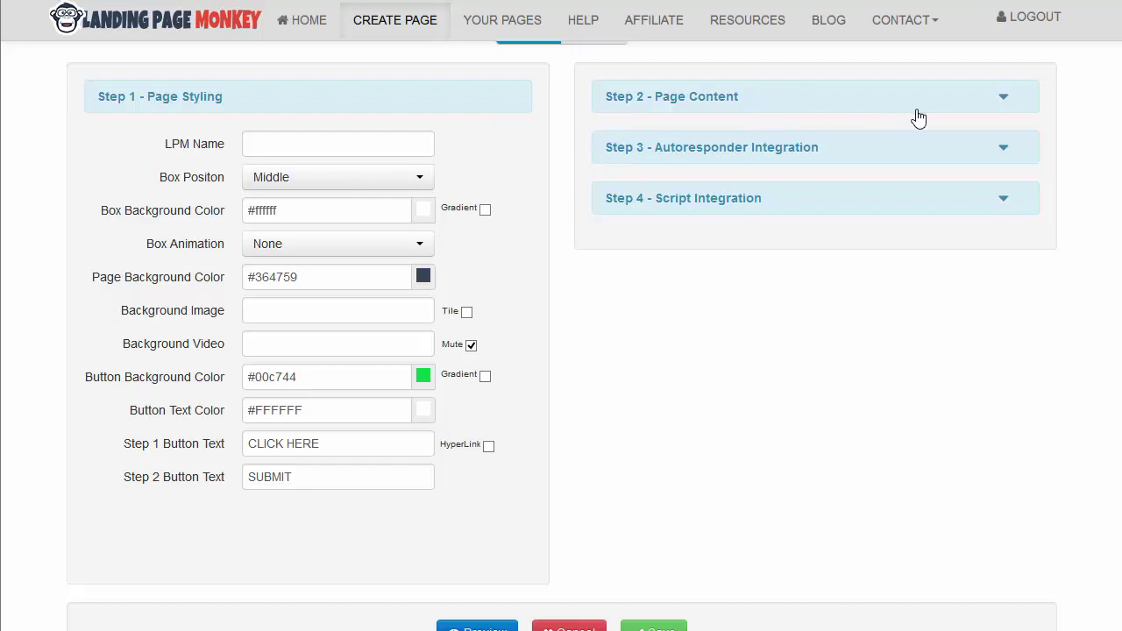
scroll(514, 313, "up", 1)
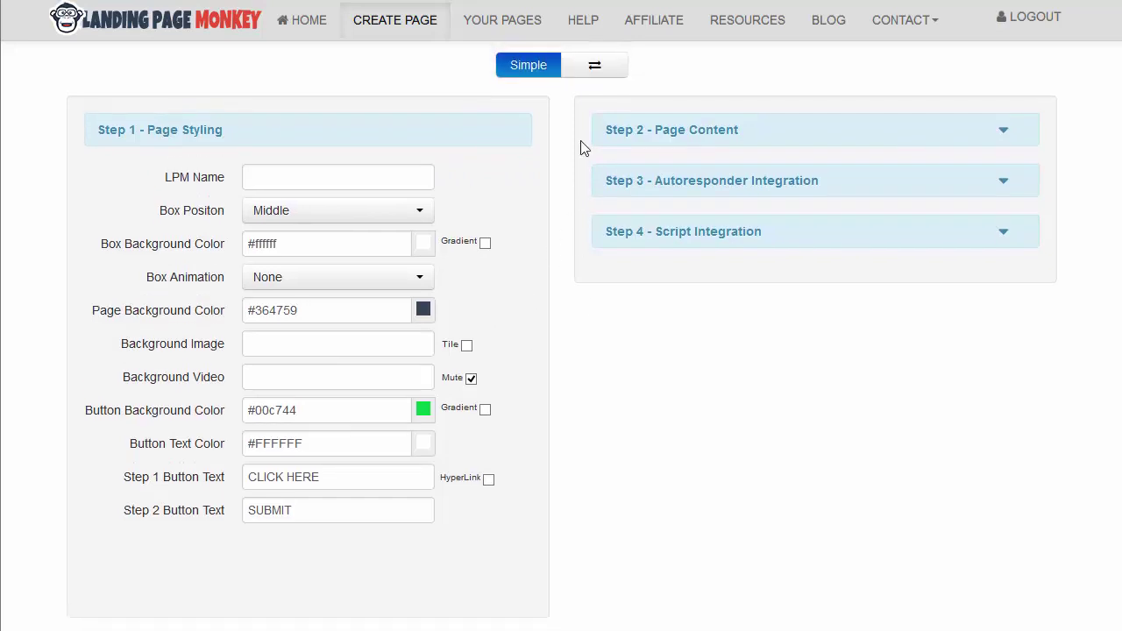
Switch the page form to Advanced mode and review the extra box, button, SEO and video options
left_click(593, 67)
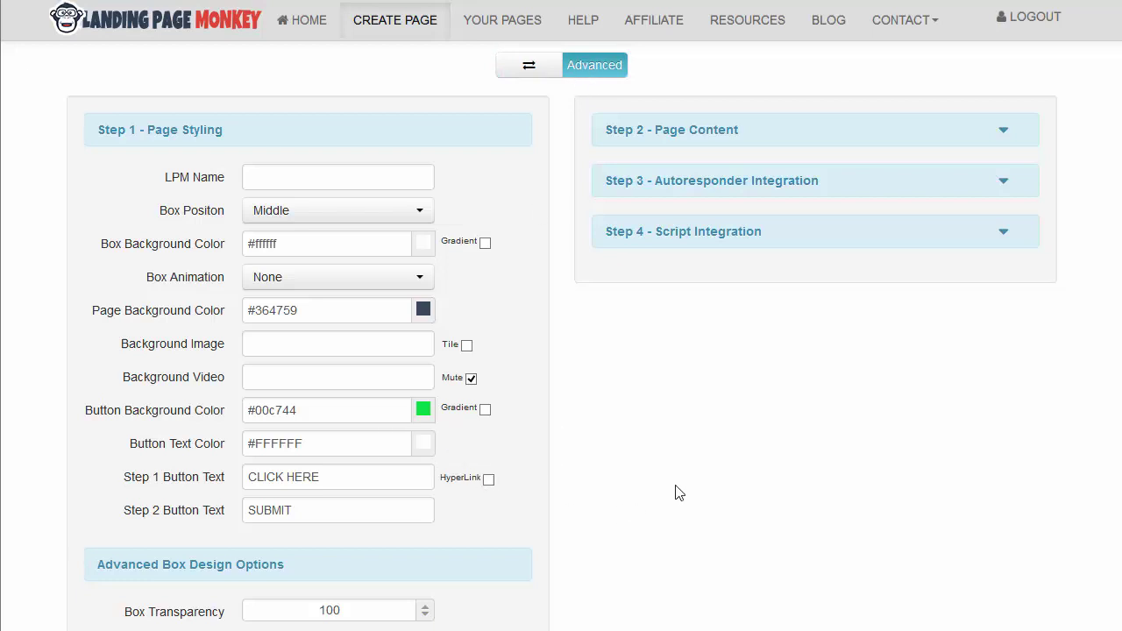
scroll(773, 438, "down", 1)
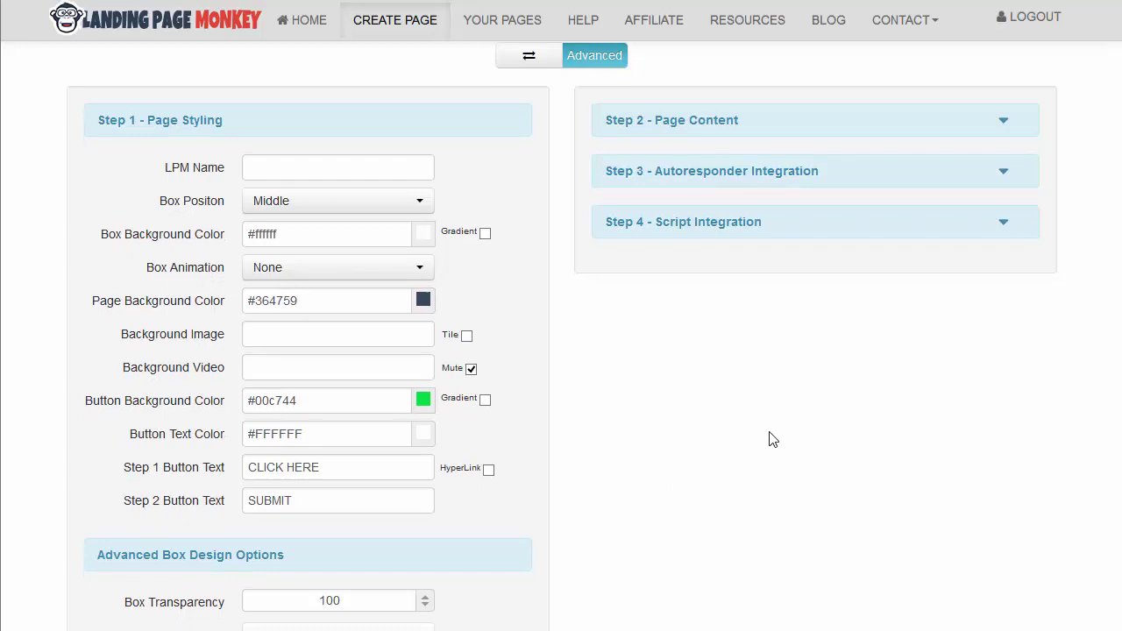
scroll(774, 438, "down", 8)
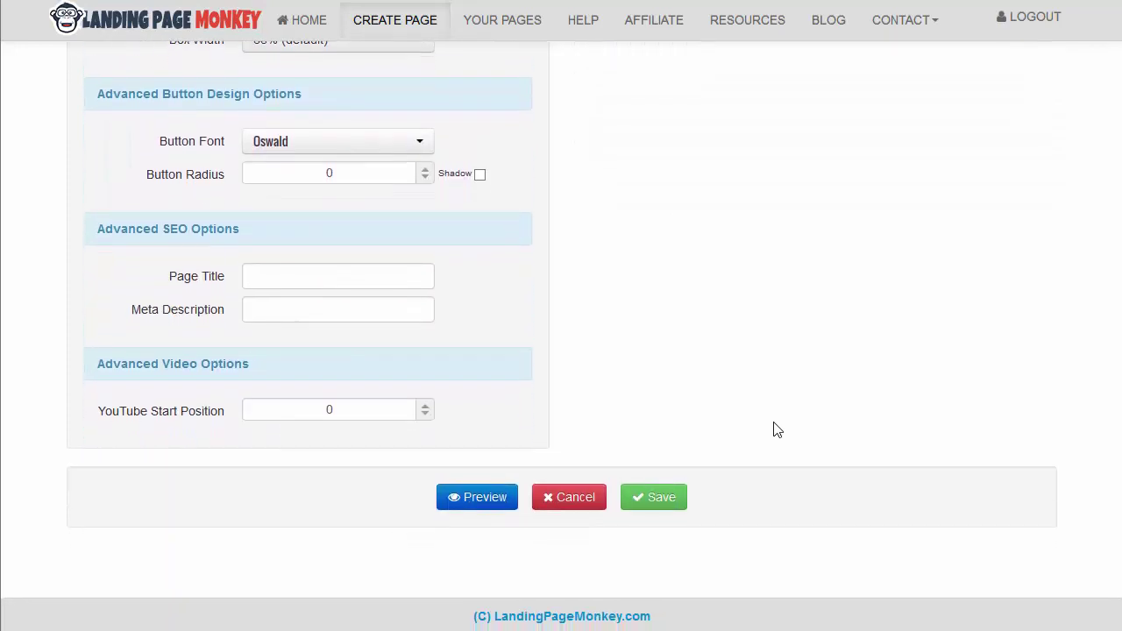
scroll(773, 429, "down", 2)
scroll(774, 430, "up", 10)
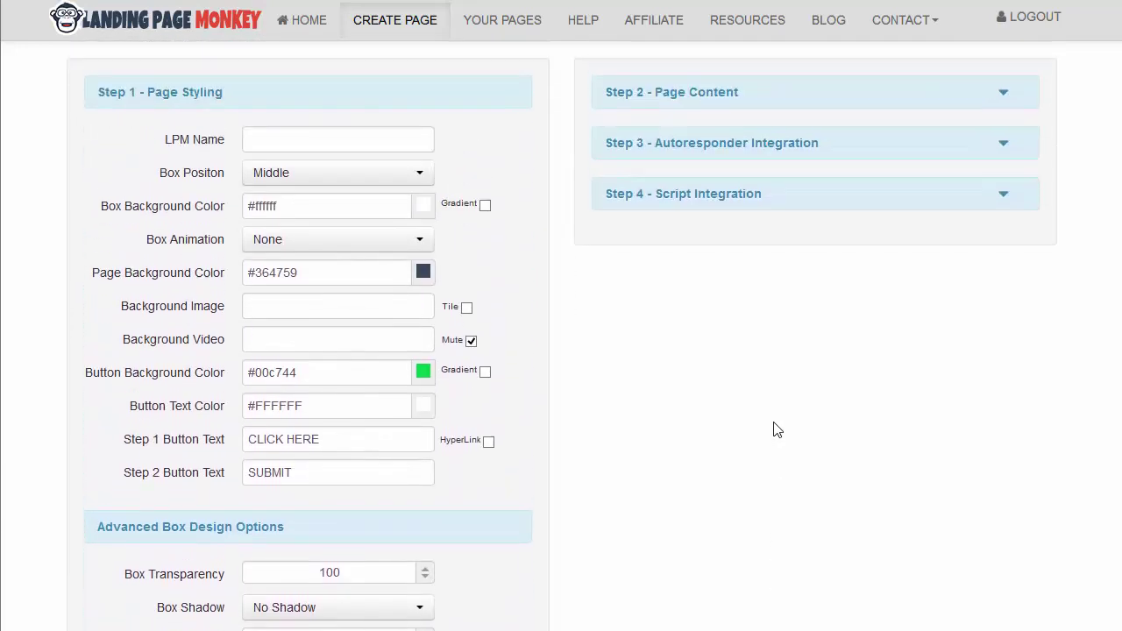
Expand the Step 2 Page Content section and examine its logo, video, headline, text and footer settings
scroll(774, 429, "up", 1)
left_click(1002, 133)
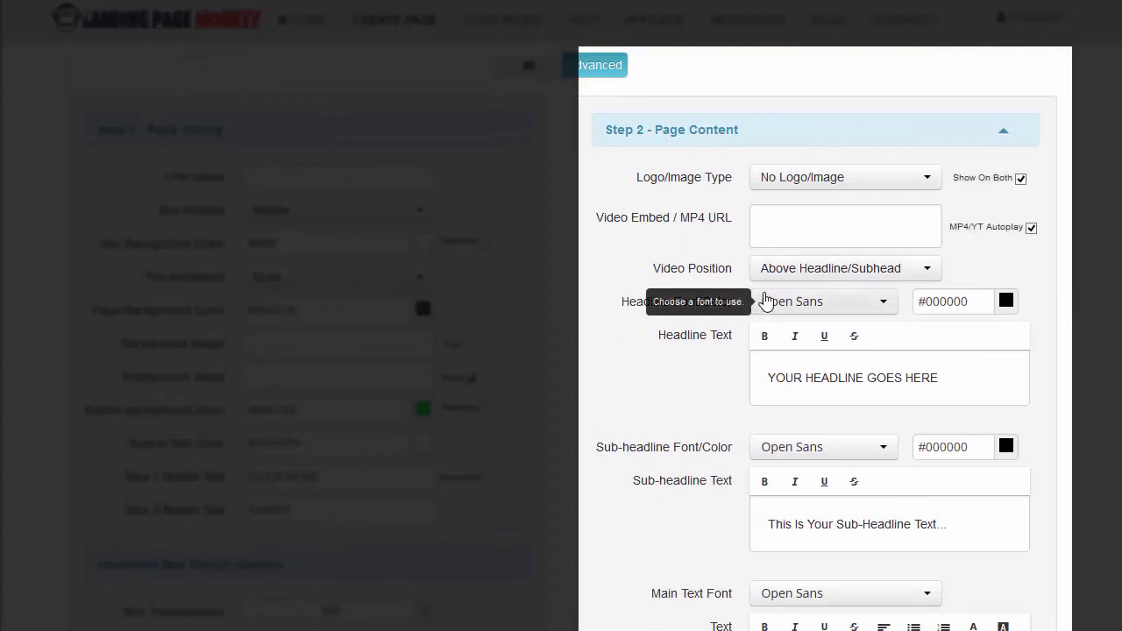
scroll(678, 359, "down", 2)
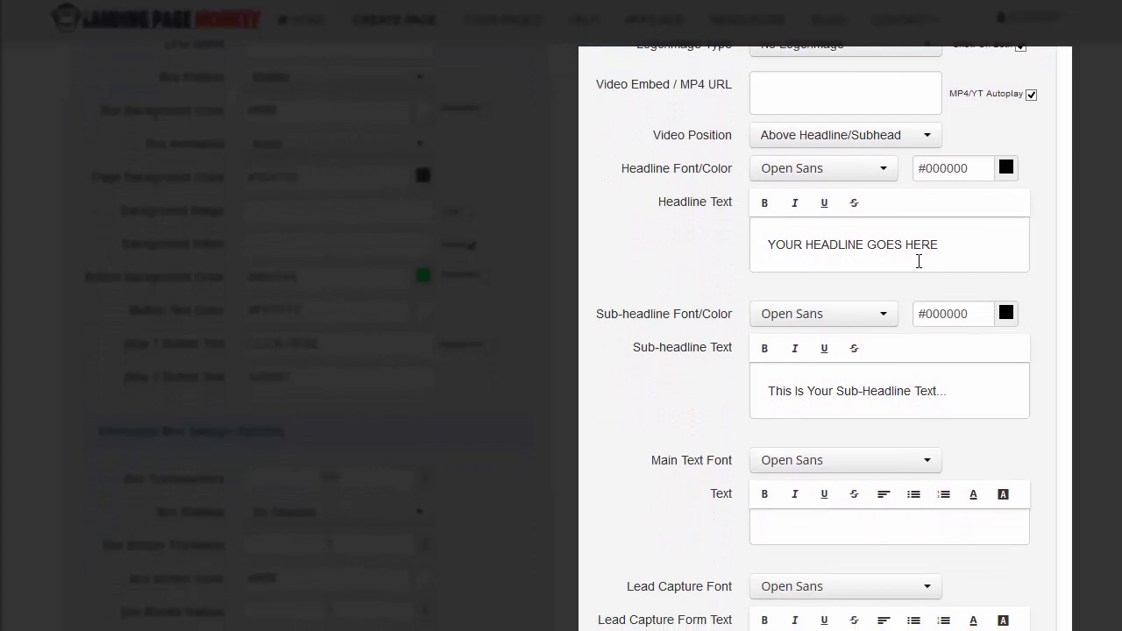
scroll(745, 413, "up", 1)
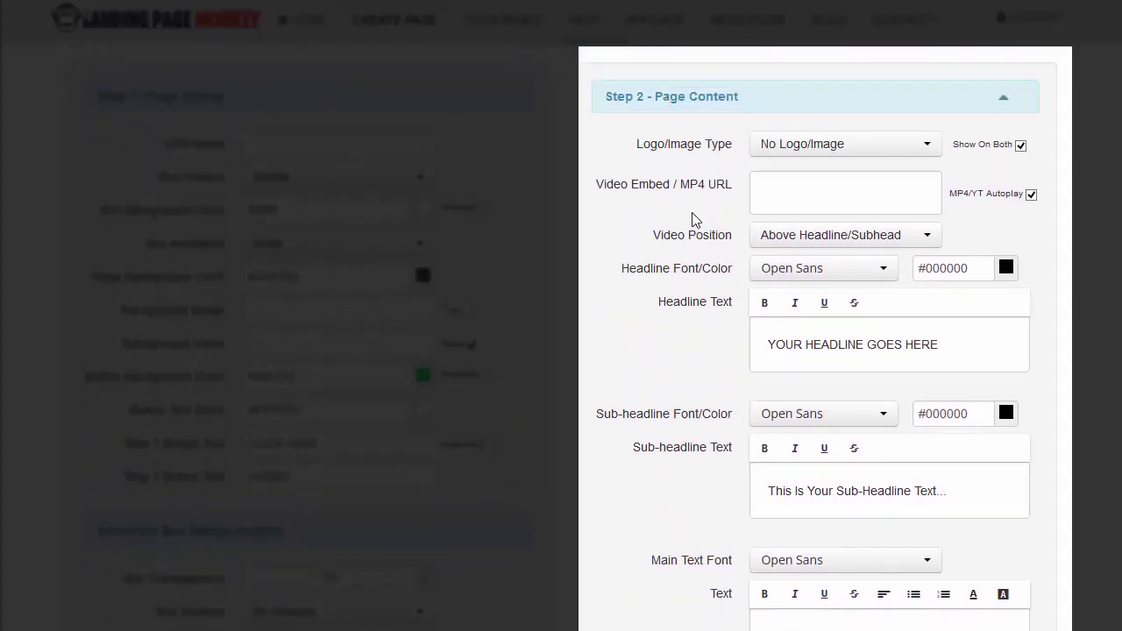
mouse_move(845, 188)
scroll(677, 450, "down", 2)
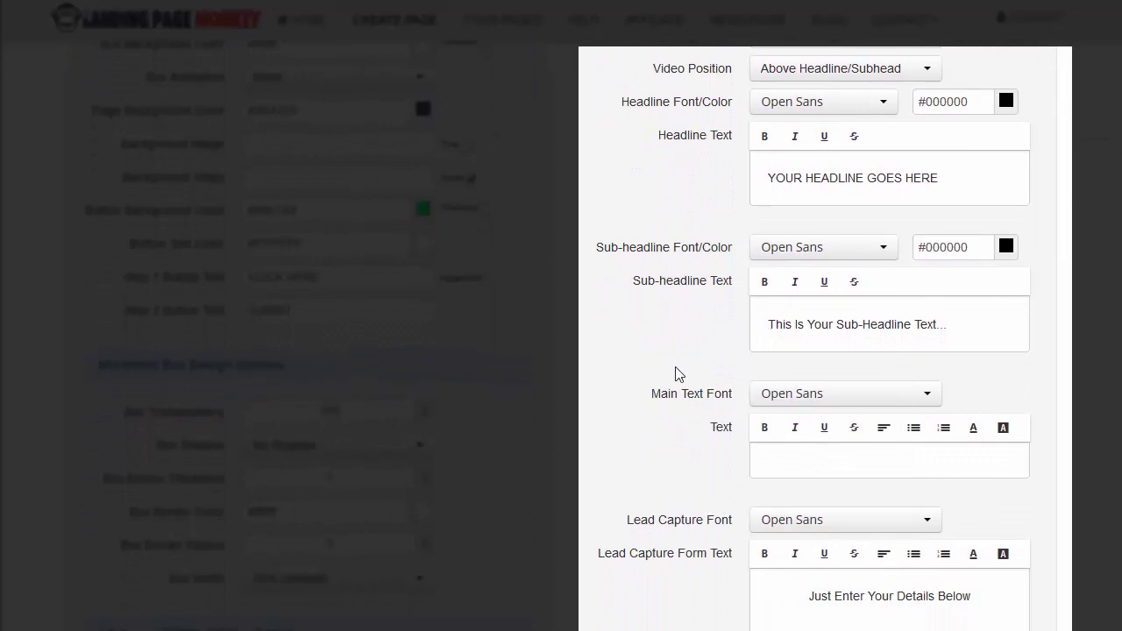
scroll(676, 370, "down", 1)
scroll(660, 410, "down", 2)
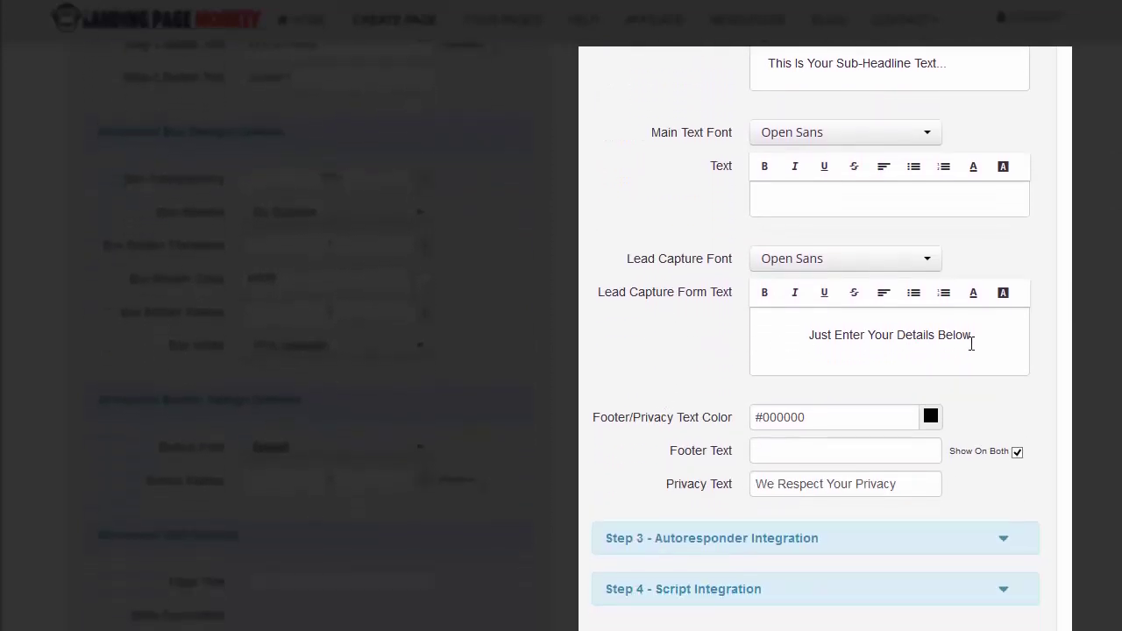
scroll(980, 393, "down", 2)
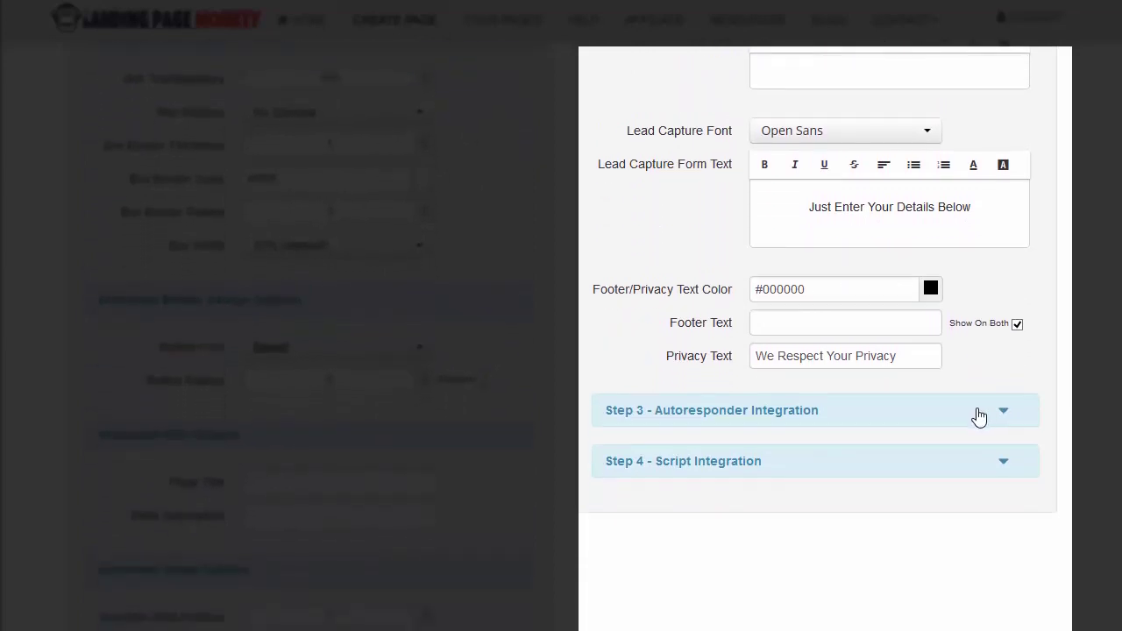
scroll(977, 414, "up", 1)
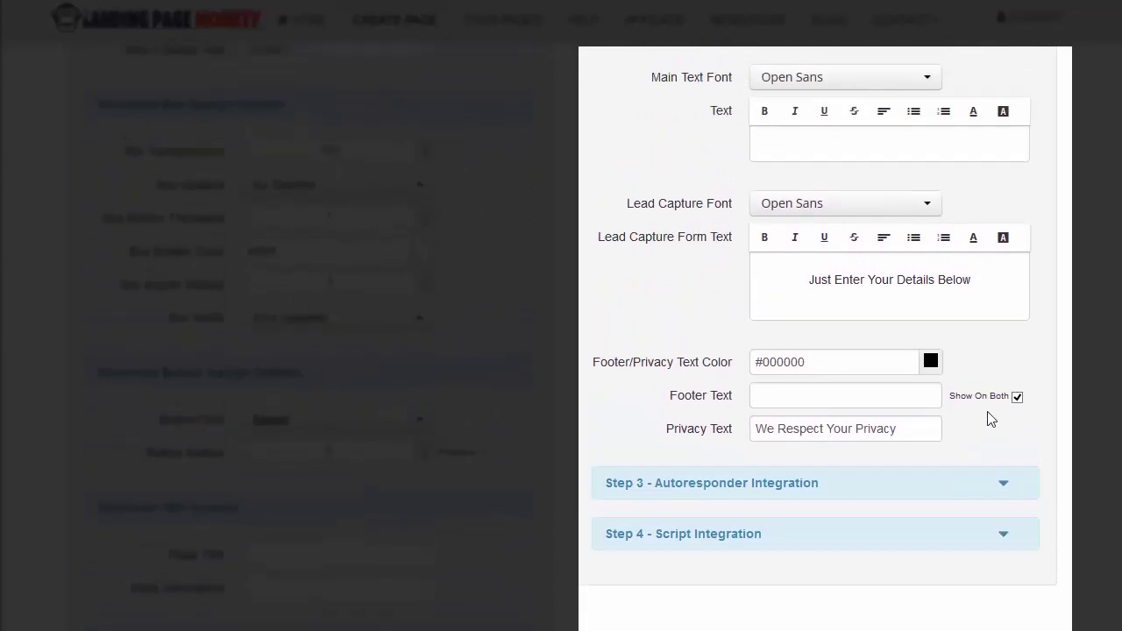
scroll(990, 417, "up", 3)
scroll(989, 412, "up", 3)
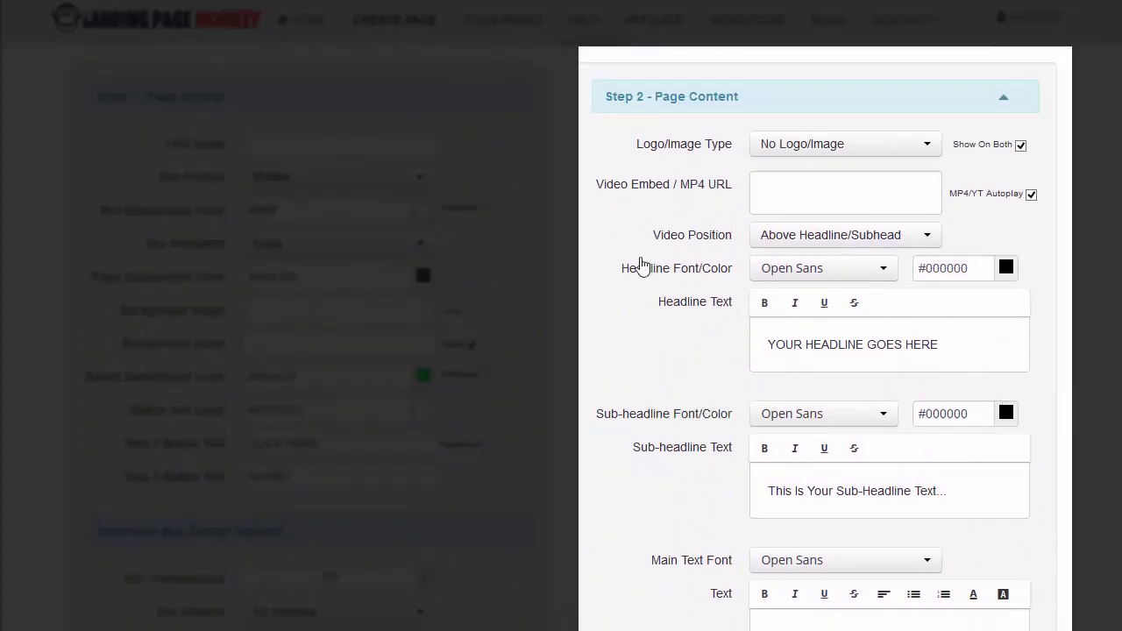
Review the page content settings for the sub-headline, main text, lead capture form, footer and privacy text
scroll(701, 315, "down", 1)
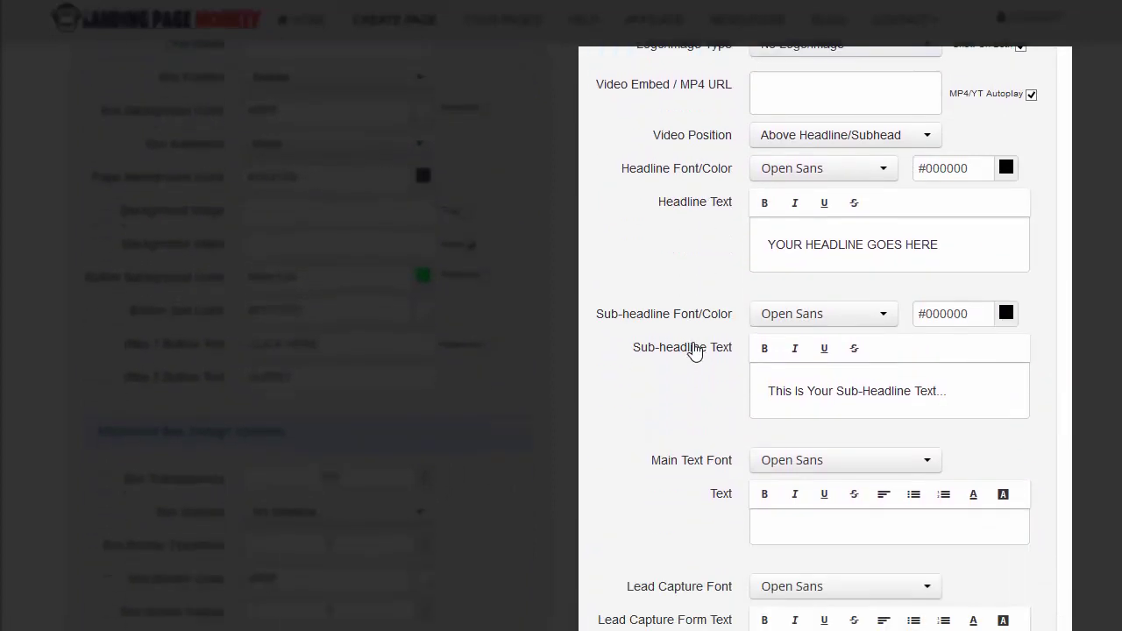
scroll(708, 394, "down", 1)
scroll(715, 373, "down", 1)
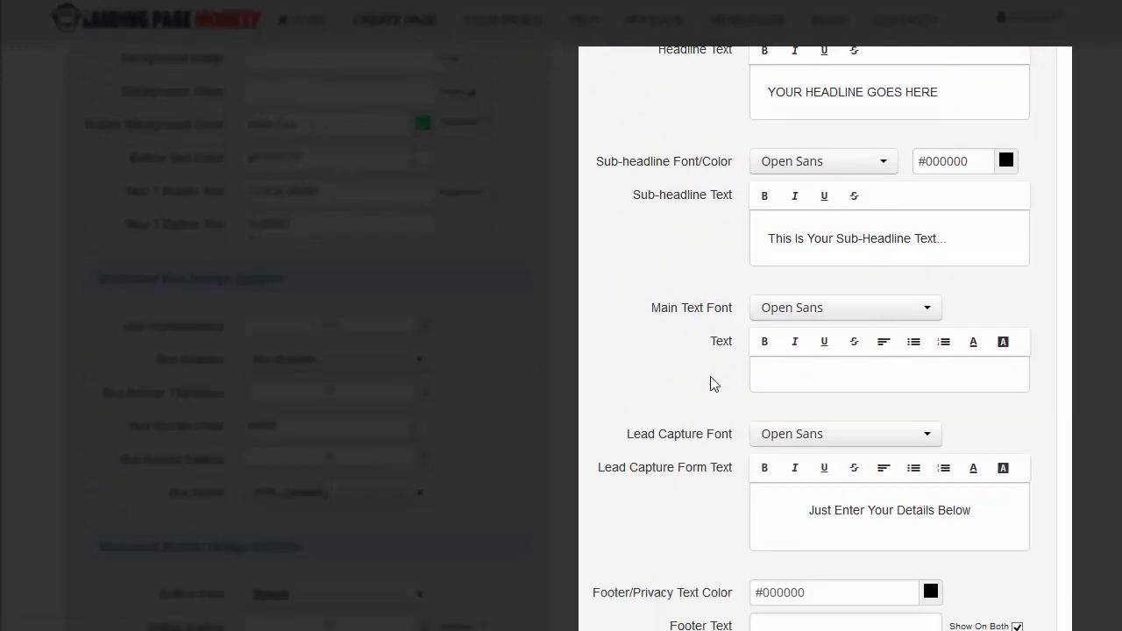
scroll(683, 408, "down", 1)
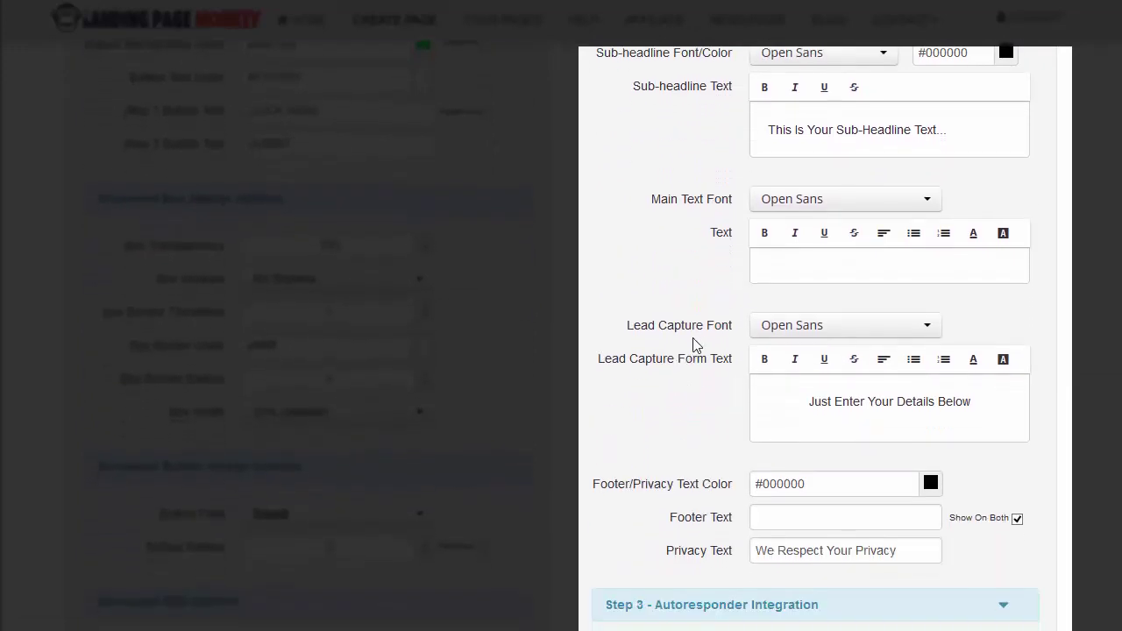
scroll(698, 348, "down", 1)
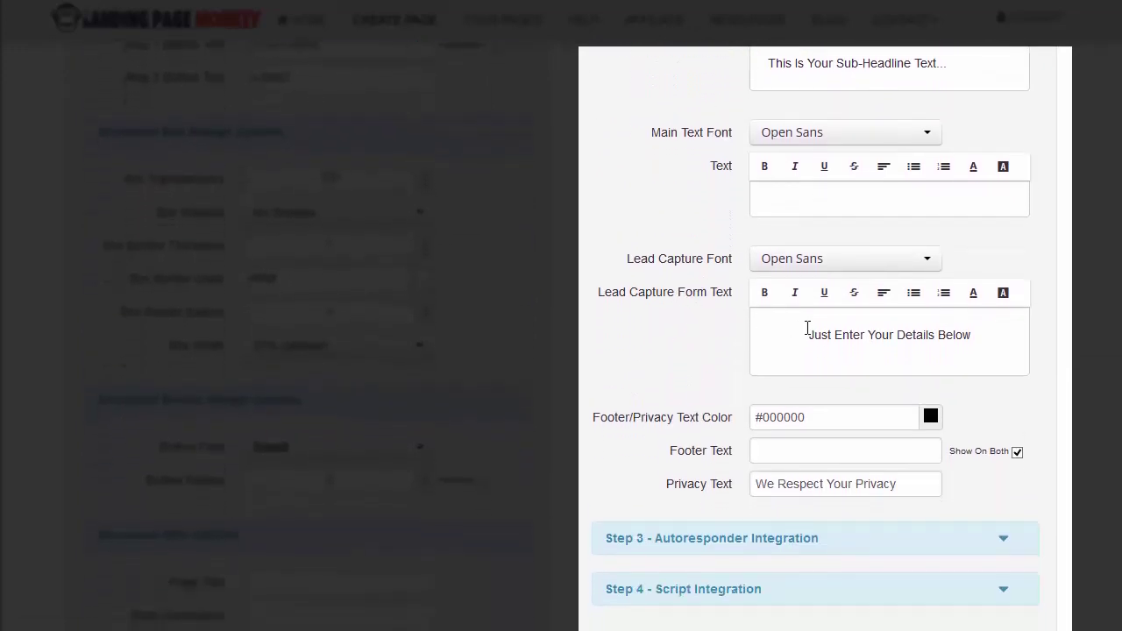
scroll(929, 412, "down", 1)
scroll(966, 419, "down", 3)
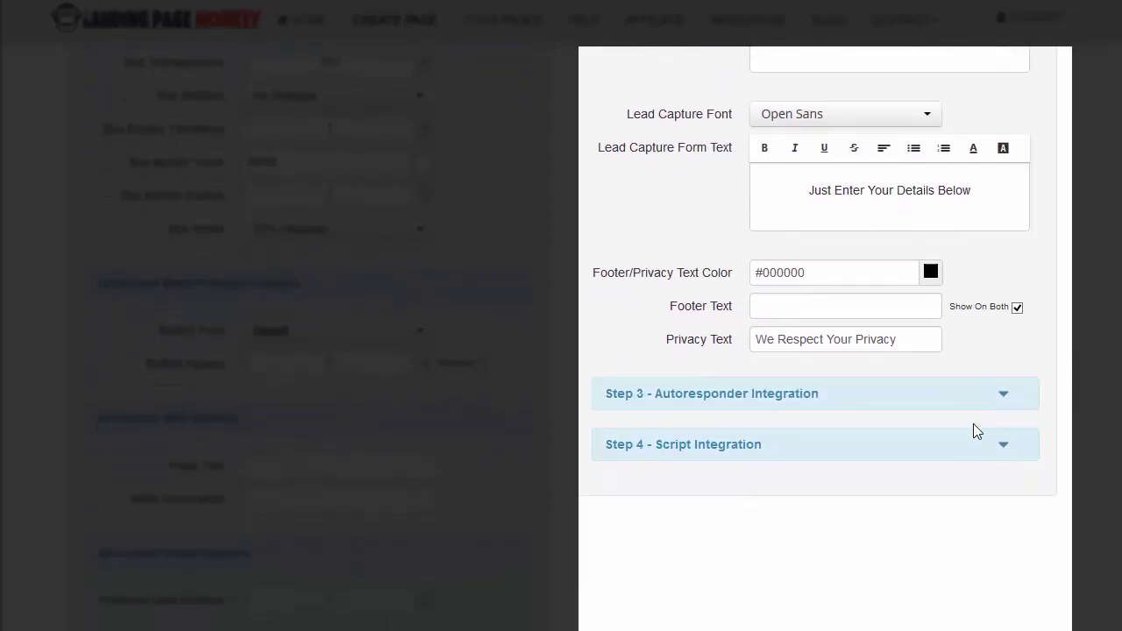
Expand the Step 3 Autoresponder Integration section, check the AR Type choices and place the cursor in the Custom AR Form field
left_click(1004, 350)
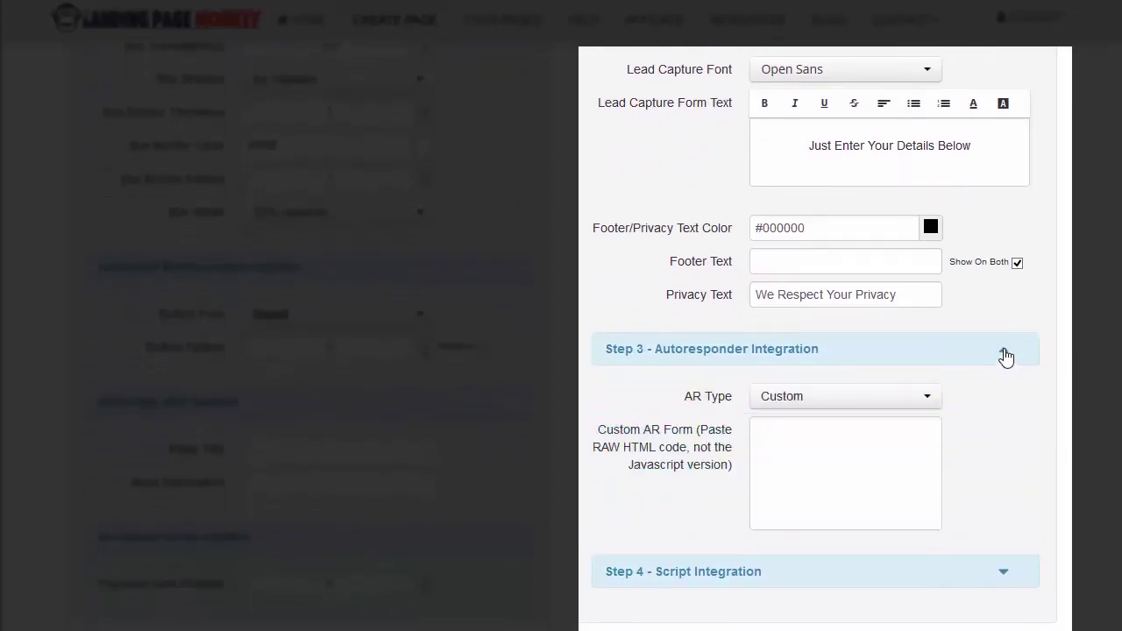
scroll(1004, 358, "down", 2)
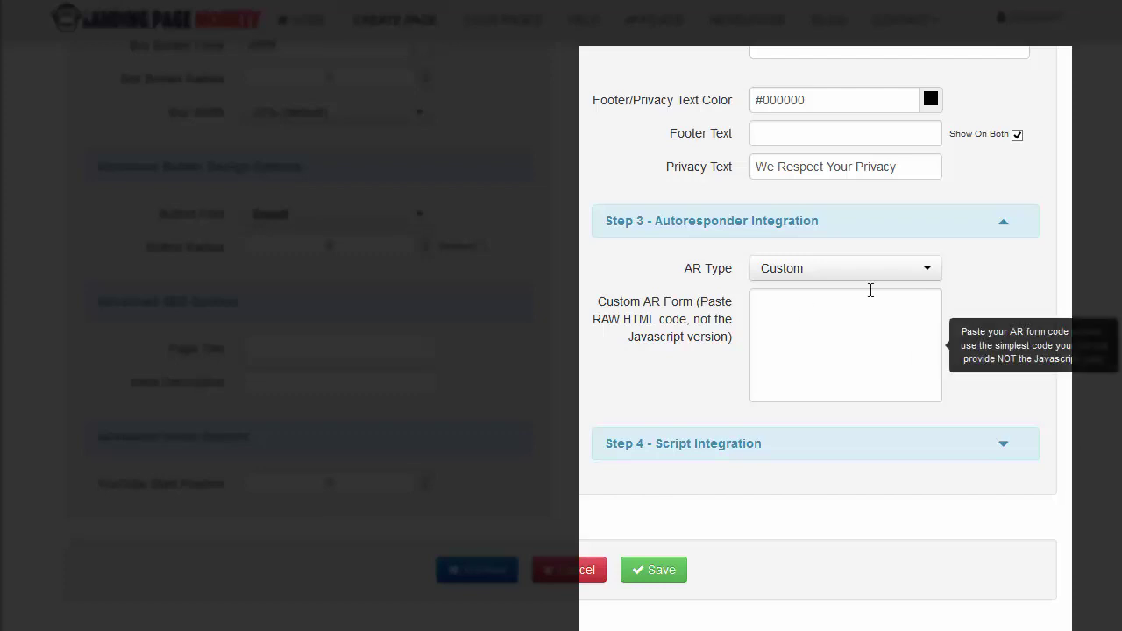
left_click(921, 276)
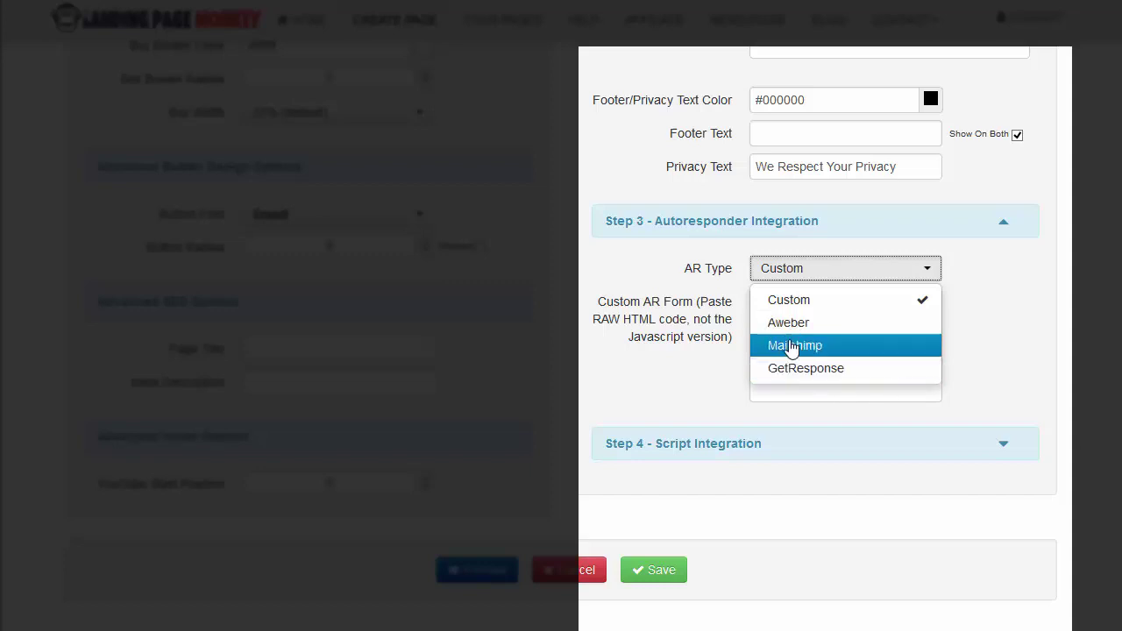
left_click(654, 399)
left_click(764, 326)
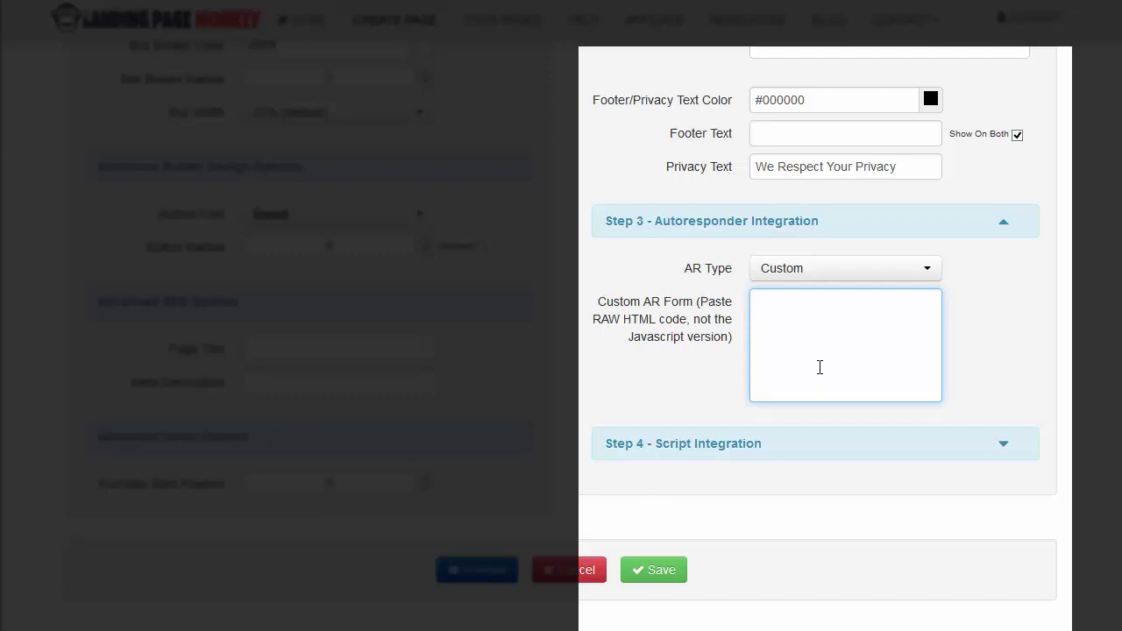
scroll(971, 351, "down", 1)
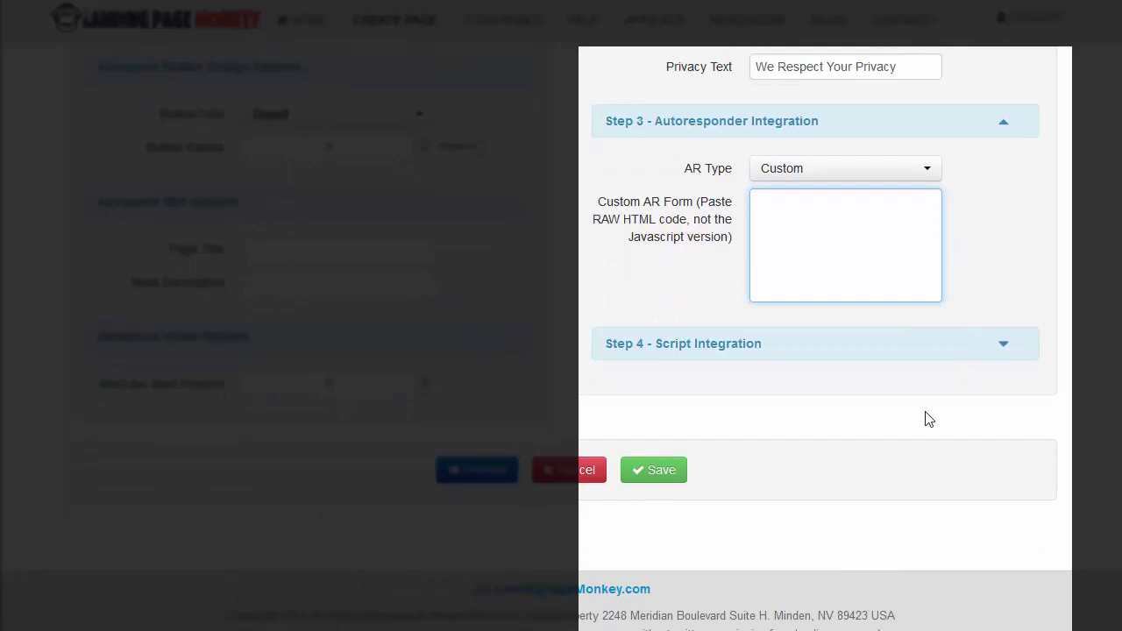
mouse_move(798, 238)
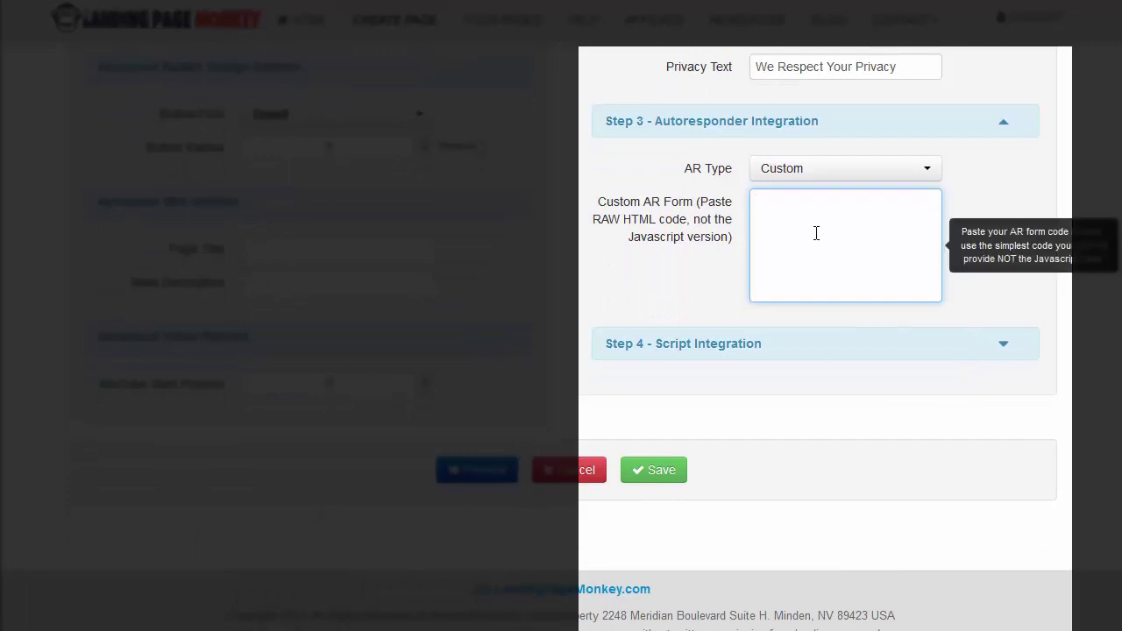
Expand the Step 4 Script Integration section and examine its custom script box and the fields for other Monkey tools
left_click(725, 395)
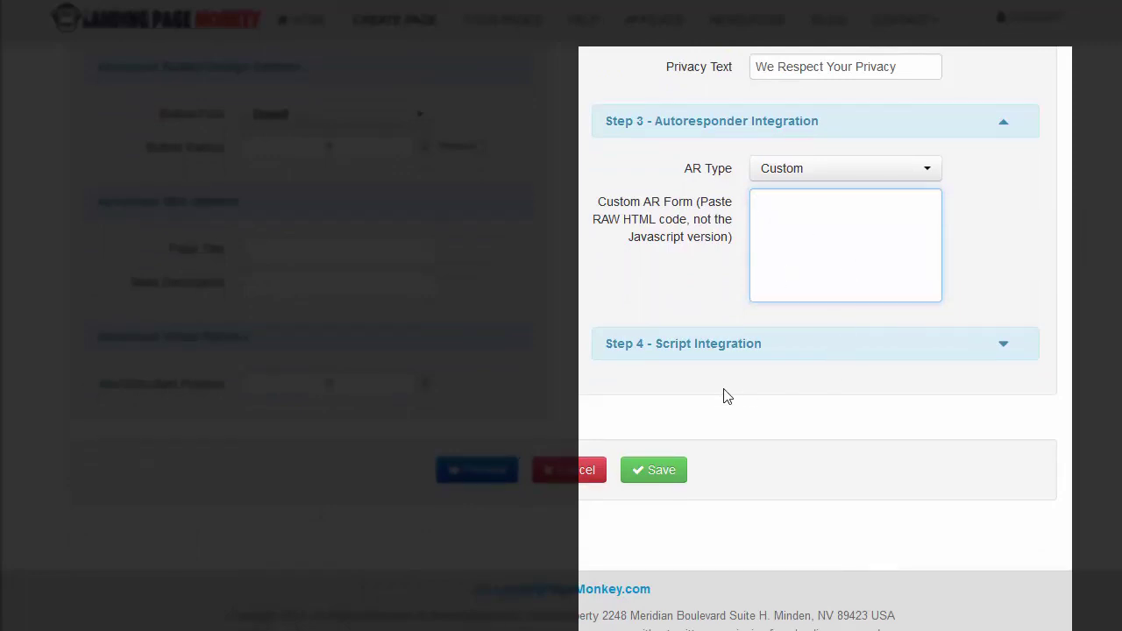
left_click(1005, 344)
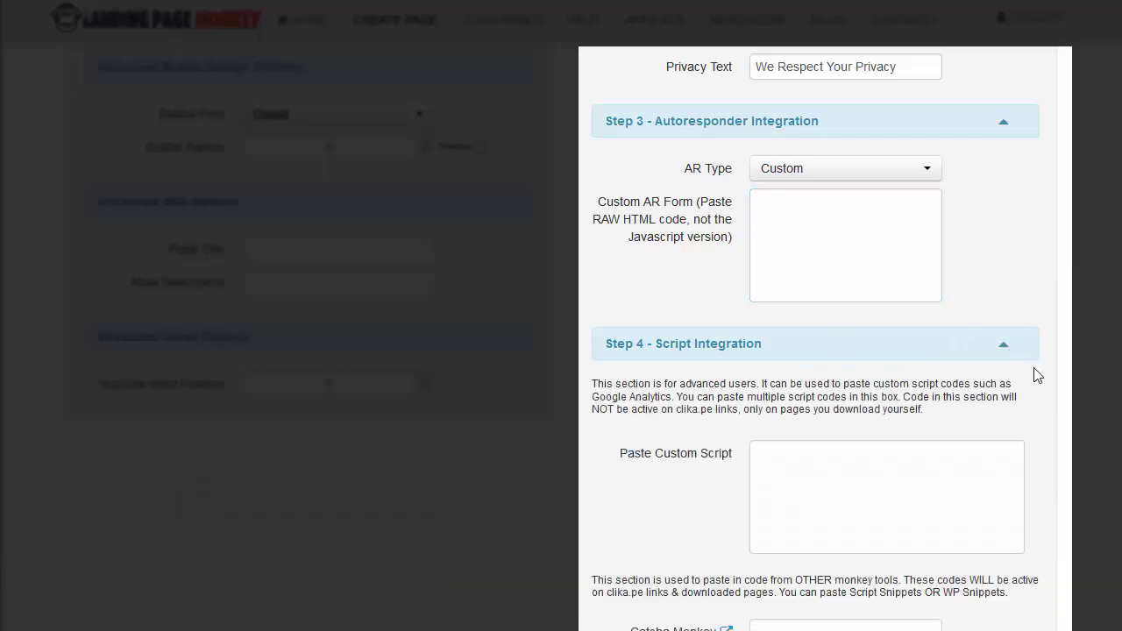
scroll(1057, 412, "down", 1)
scroll(1058, 412, "down", 1)
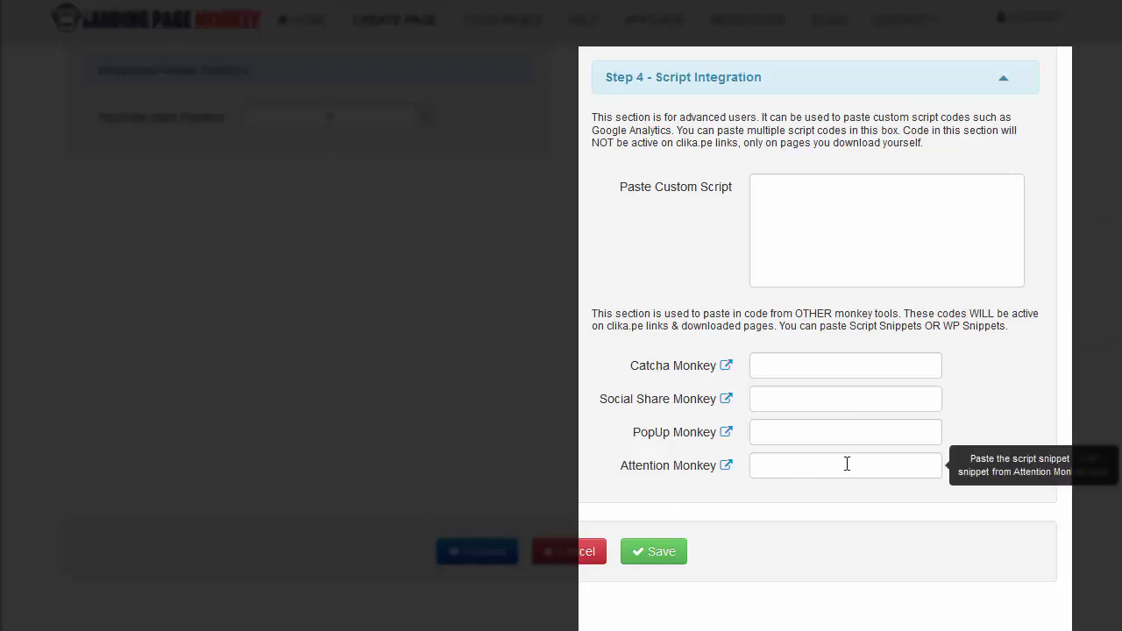
scroll(847, 465, "up", 6)
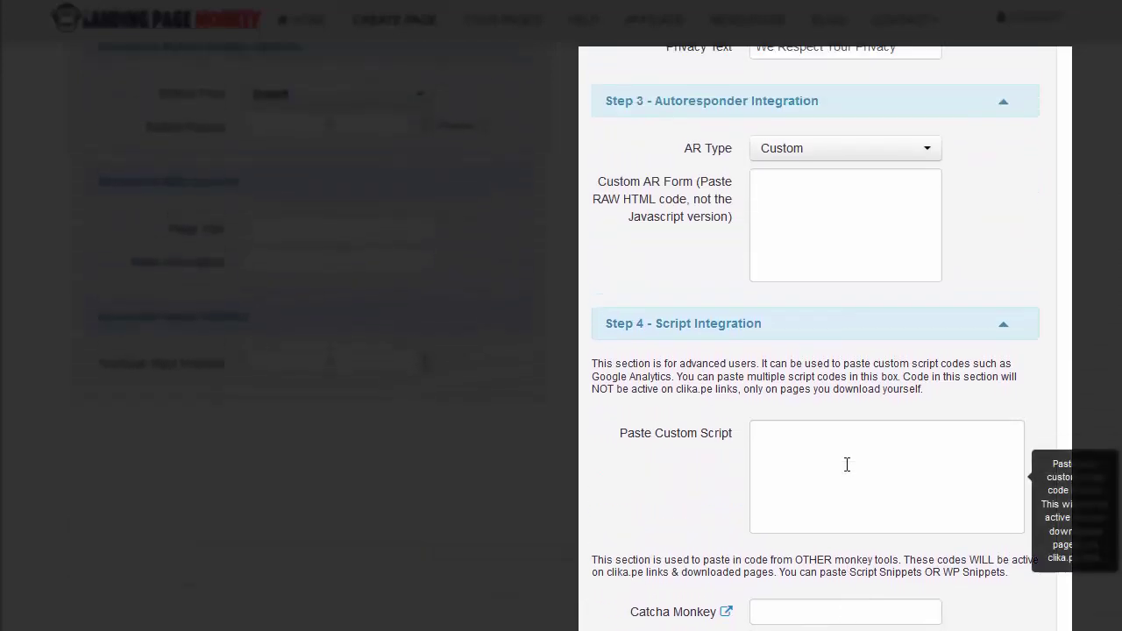
Look over the full Advanced form from Step 1 through Step 4 and preview the landing page
scroll(847, 471, "up", 10)
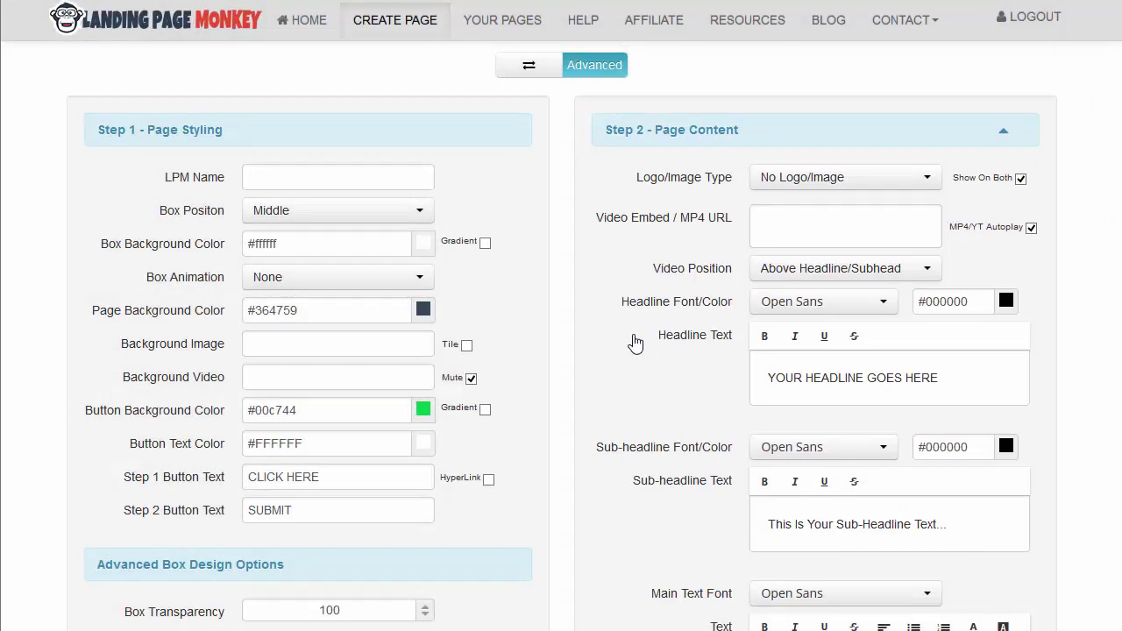
scroll(614, 366, "down", 3)
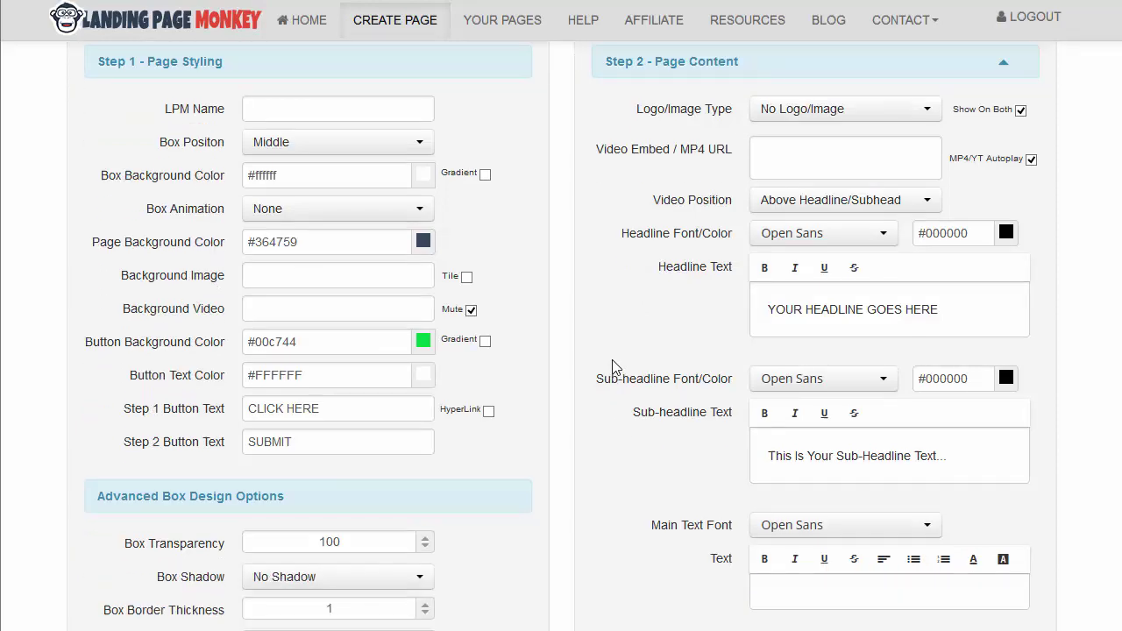
scroll(614, 366, "down", 6)
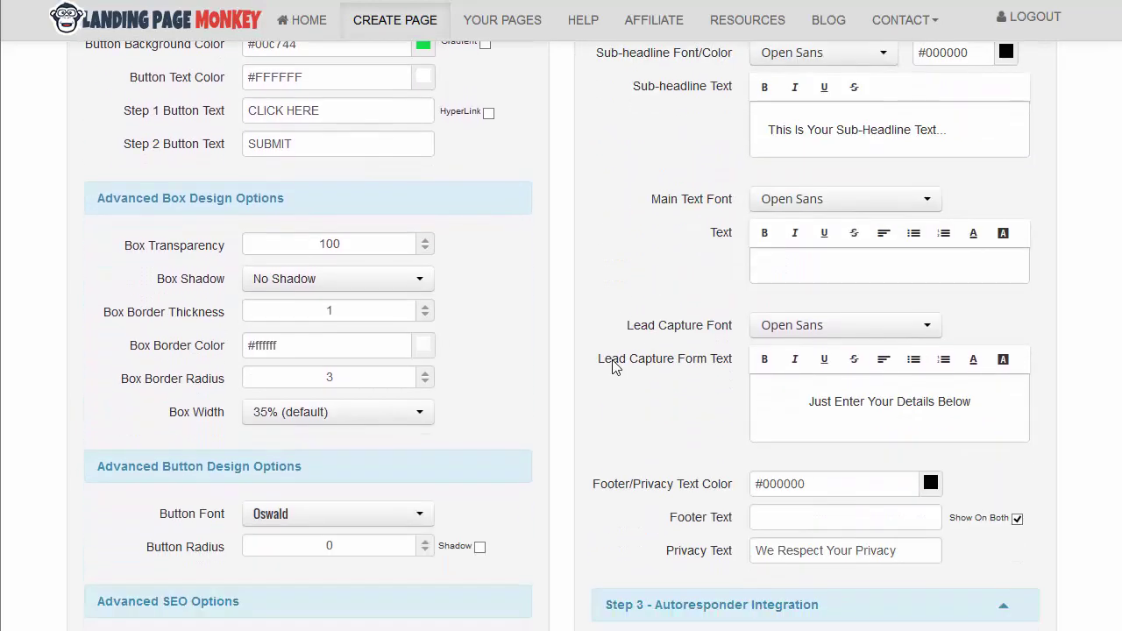
scroll(614, 366, "down", 10)
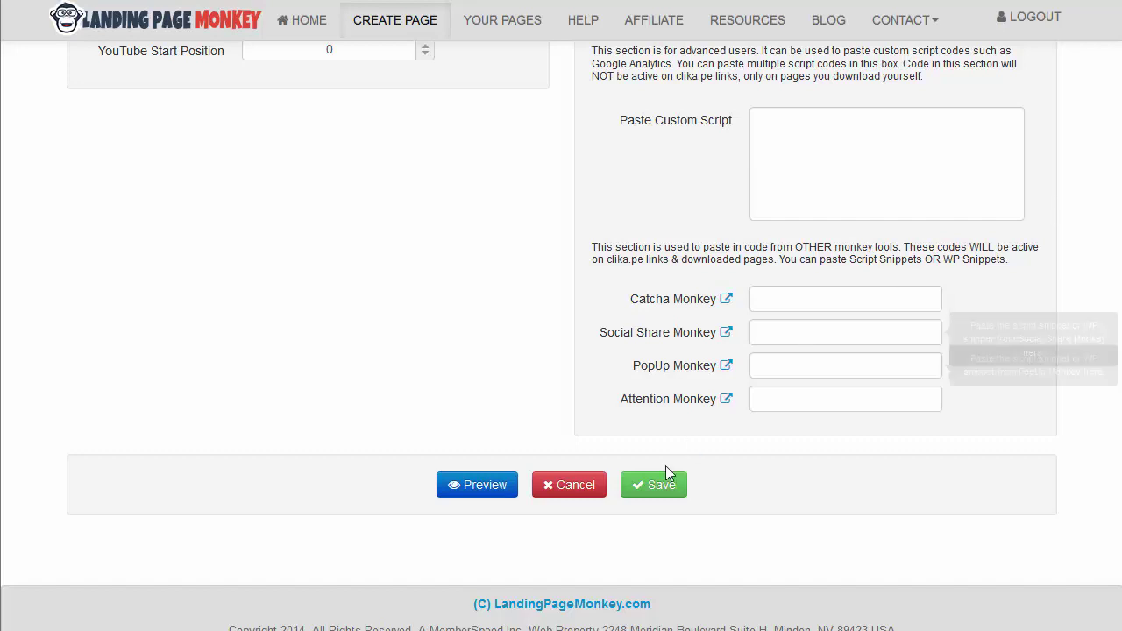
left_click(478, 486)
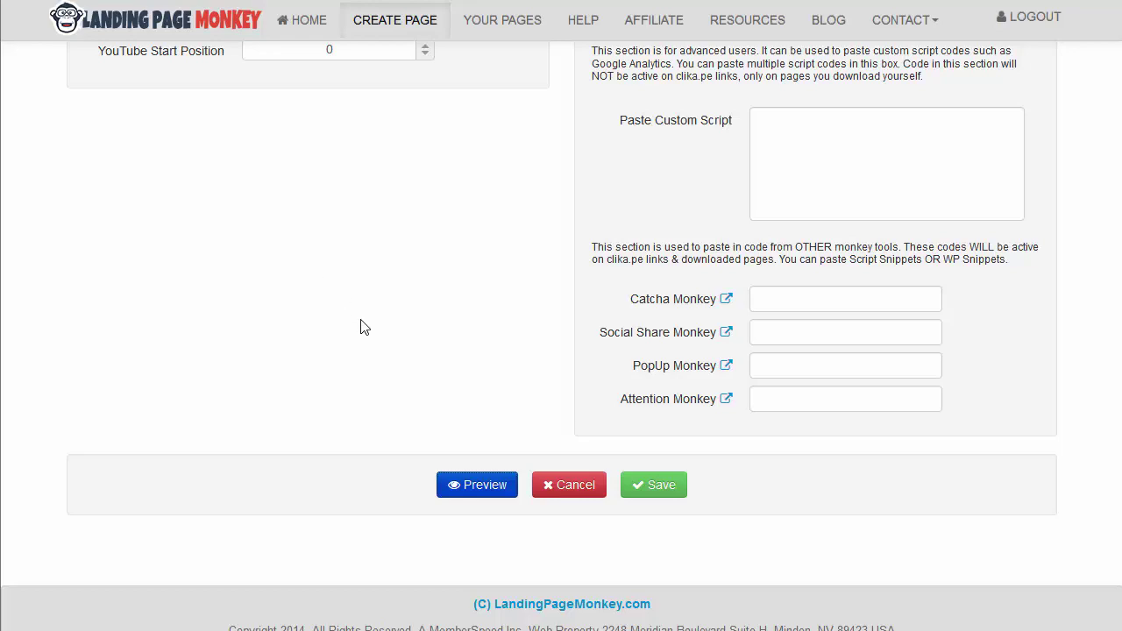
Review the SEO, button and box design options of the form alongside the page content and autoresponder settings
scroll(361, 324, "up", 3)
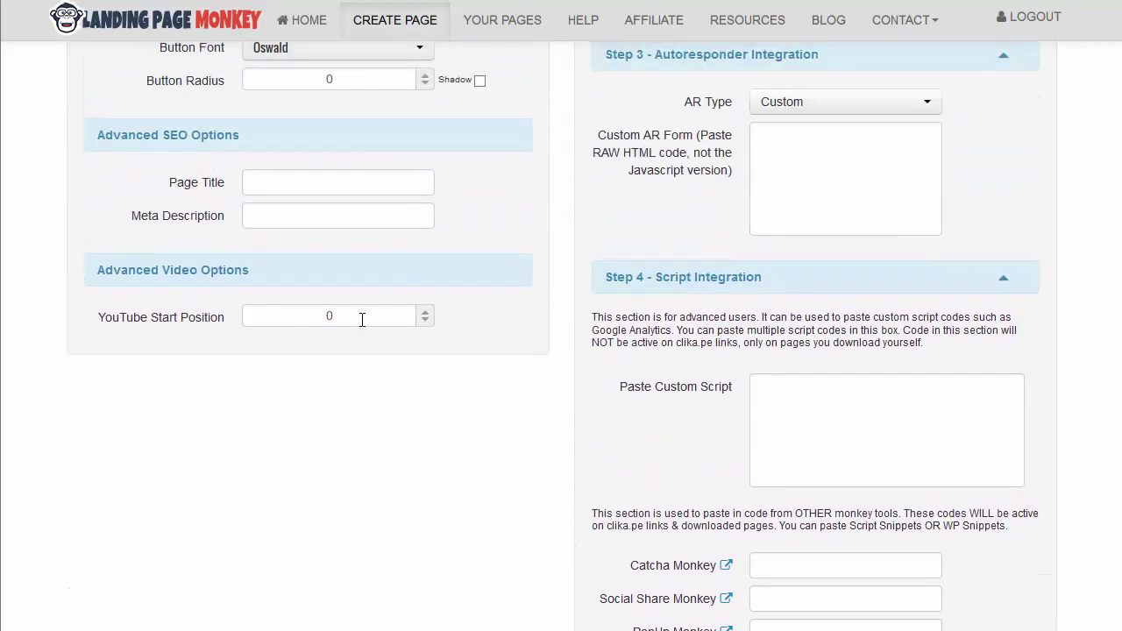
scroll(361, 320, "up", 3)
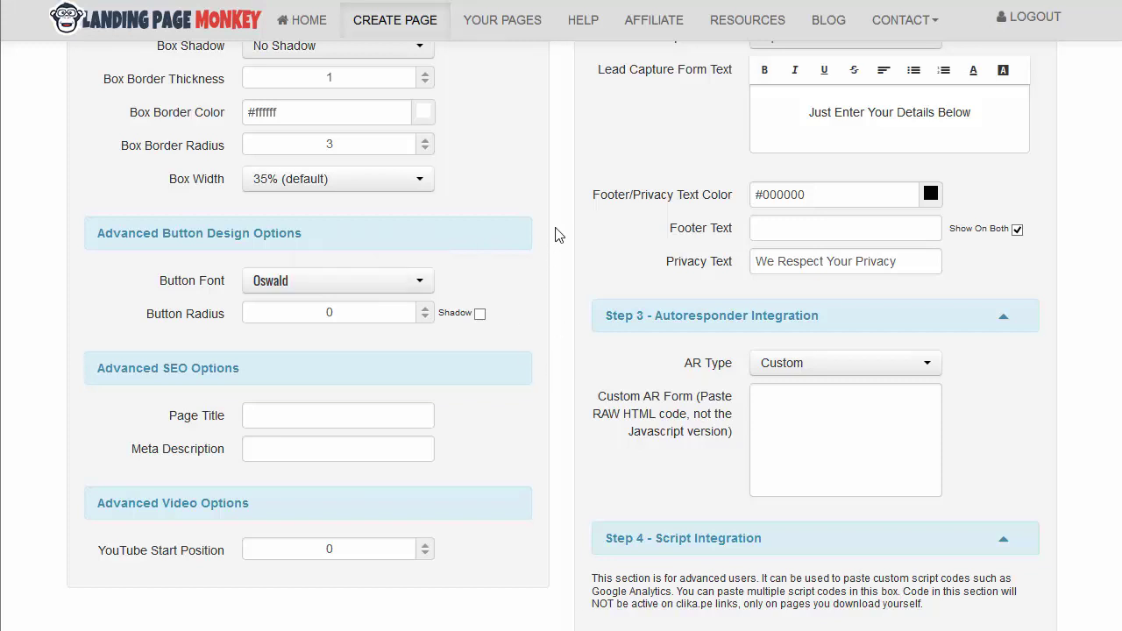
scroll(562, 366, "up", 1)
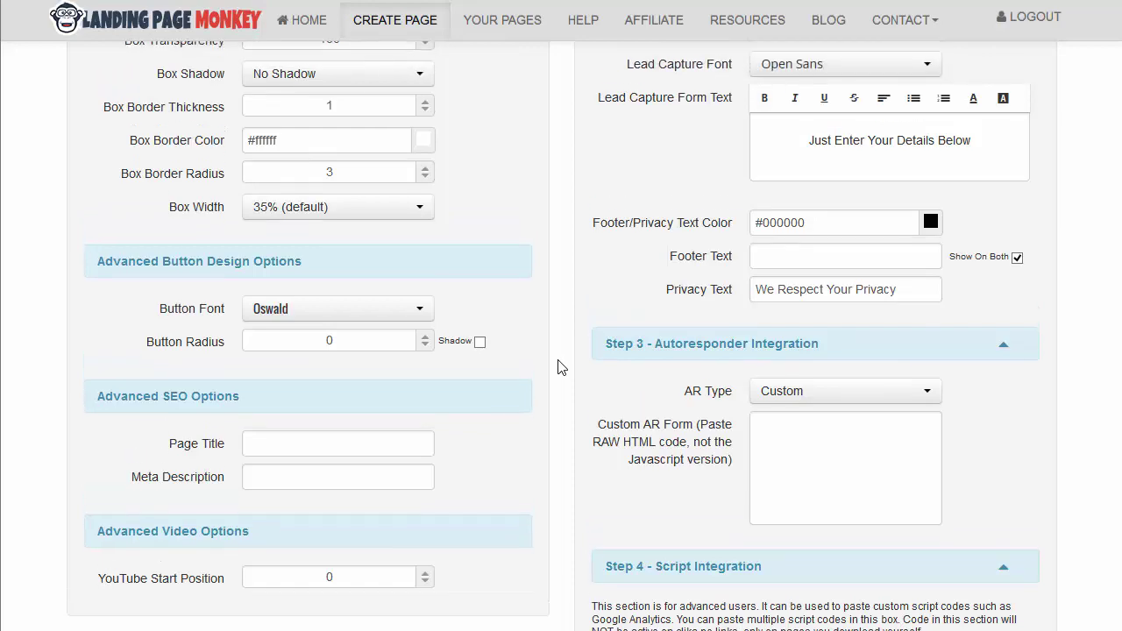
scroll(562, 367, "up", 3)
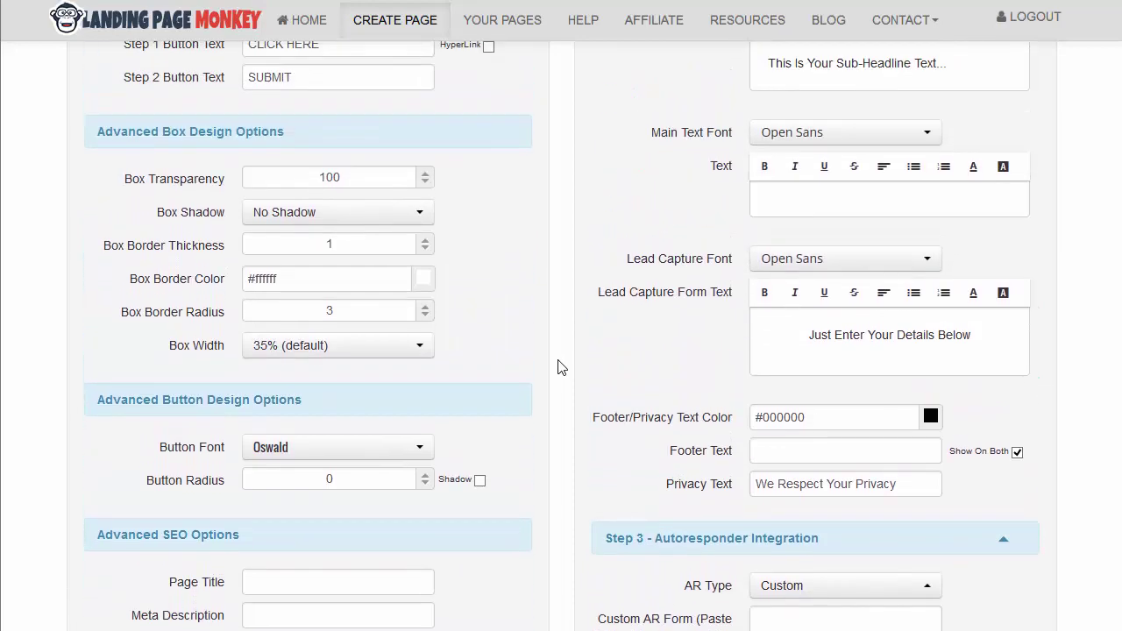
scroll(563, 366, "up", 2)
scroll(561, 367, "up", 3)
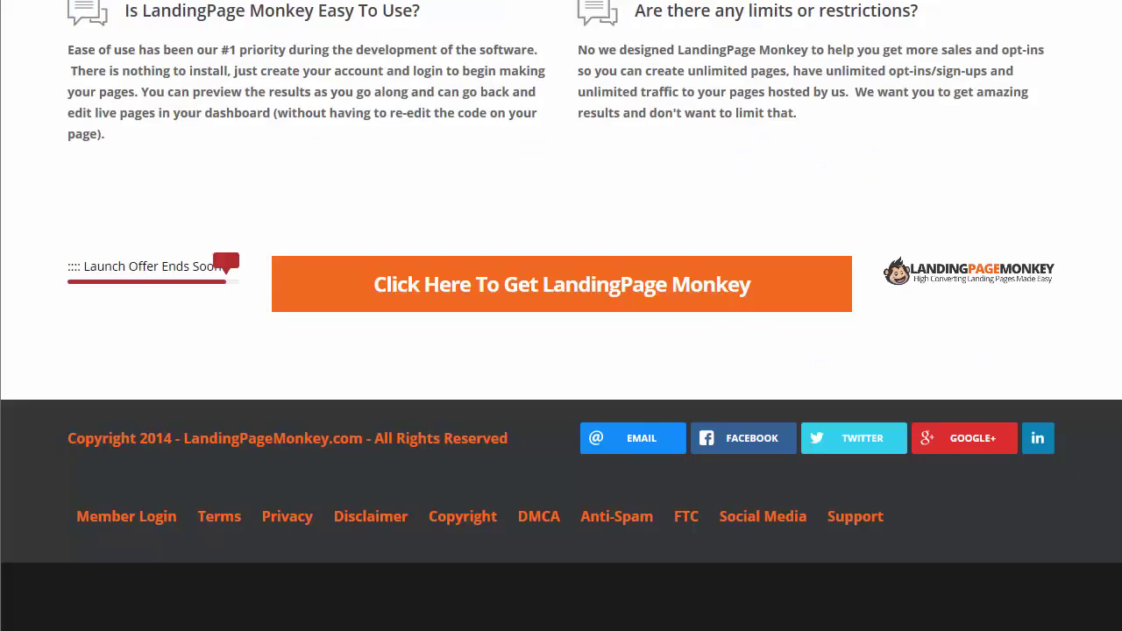
Examine the LandingPage Monkey sales page, including its pricing, bonuses, split test, demos, hosting and autoresponder features
scroll(571, 422, "up", 12)
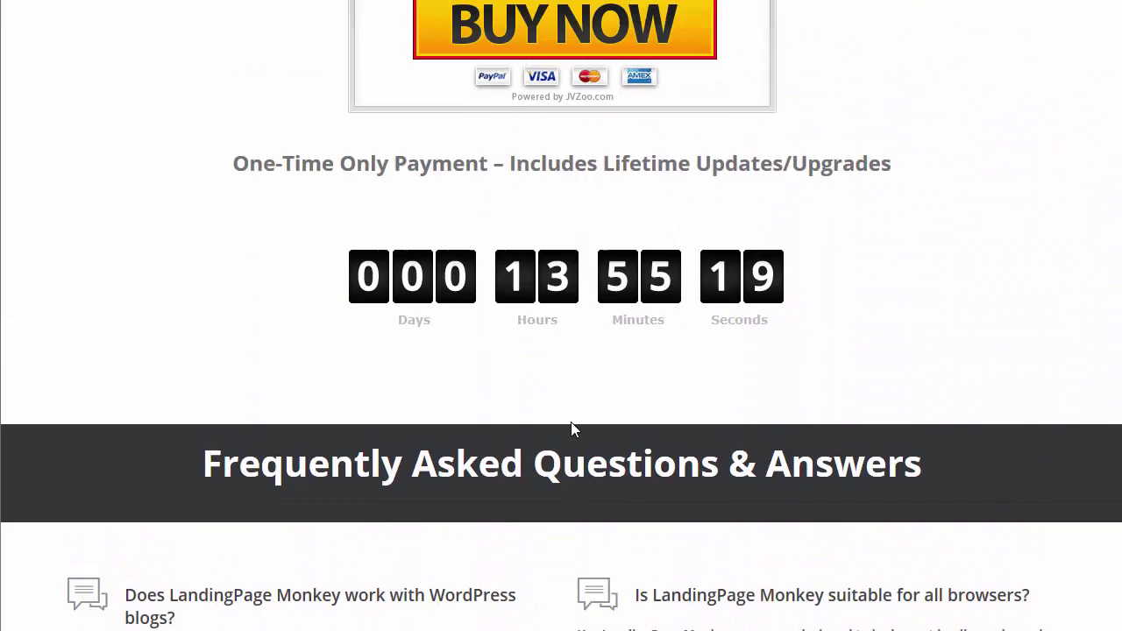
scroll(571, 422, "up", 12)
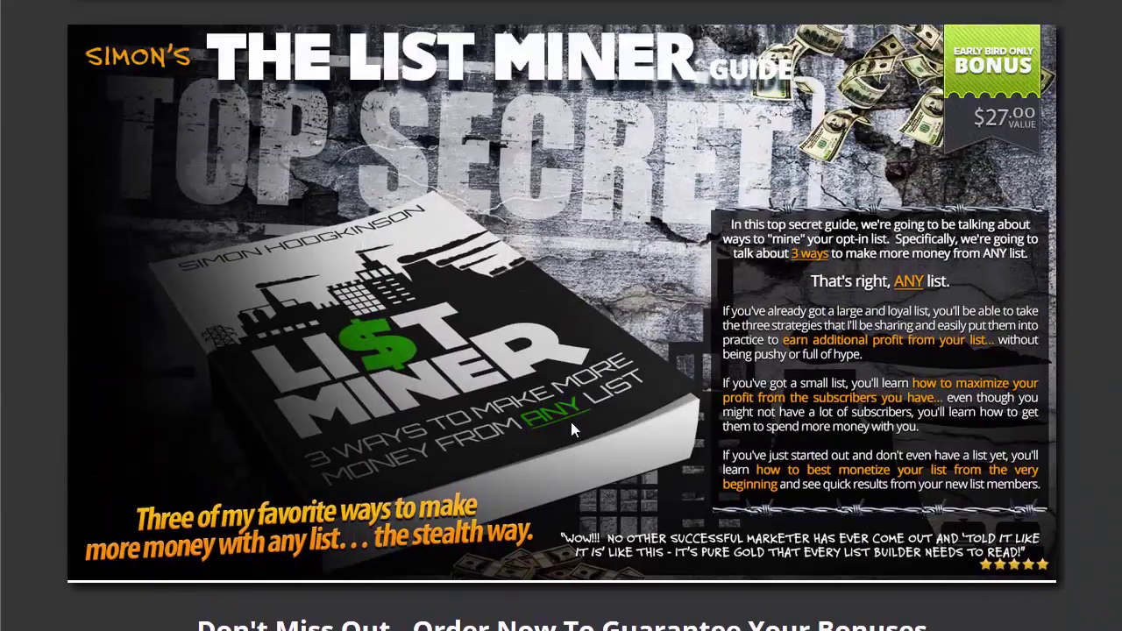
scroll(571, 427, "up", 10)
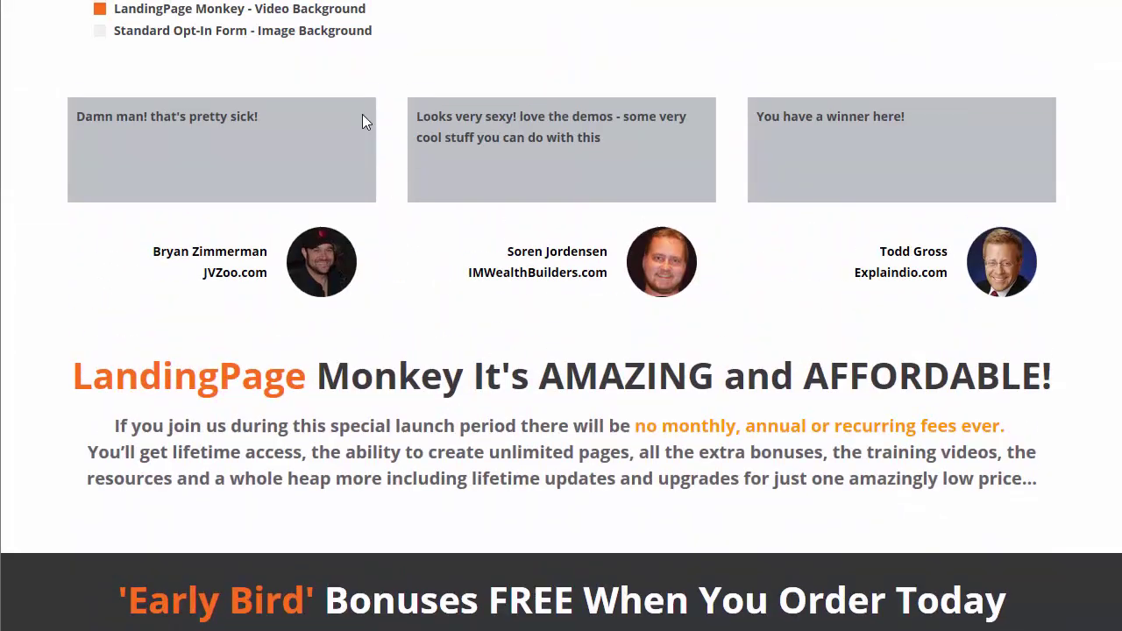
scroll(389, 345, "up", 12)
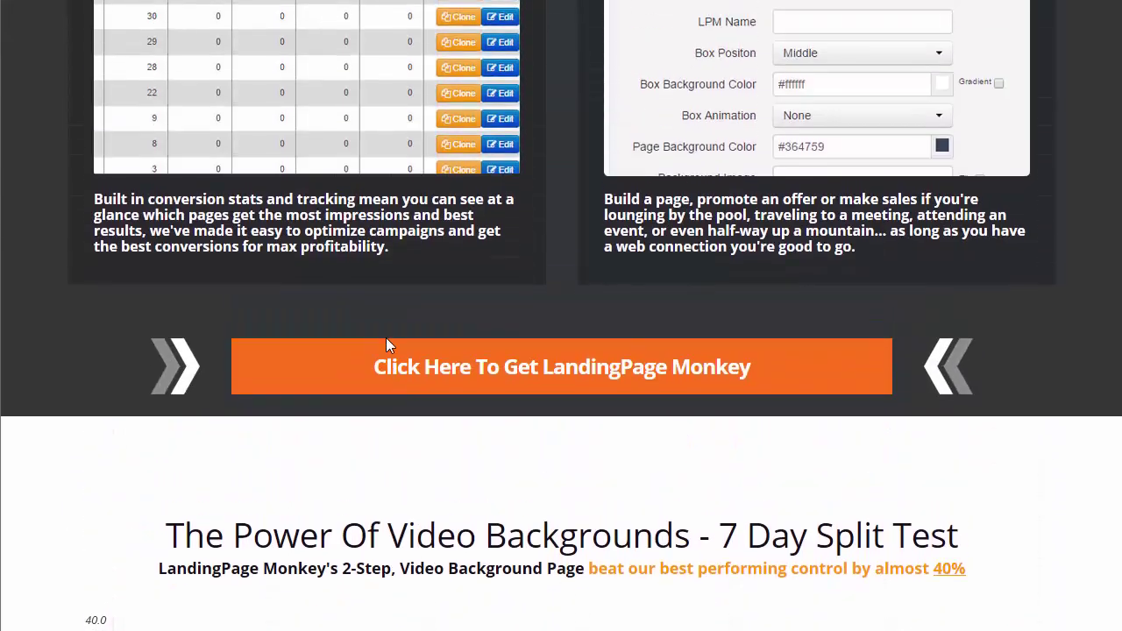
scroll(389, 345, "up", 12)
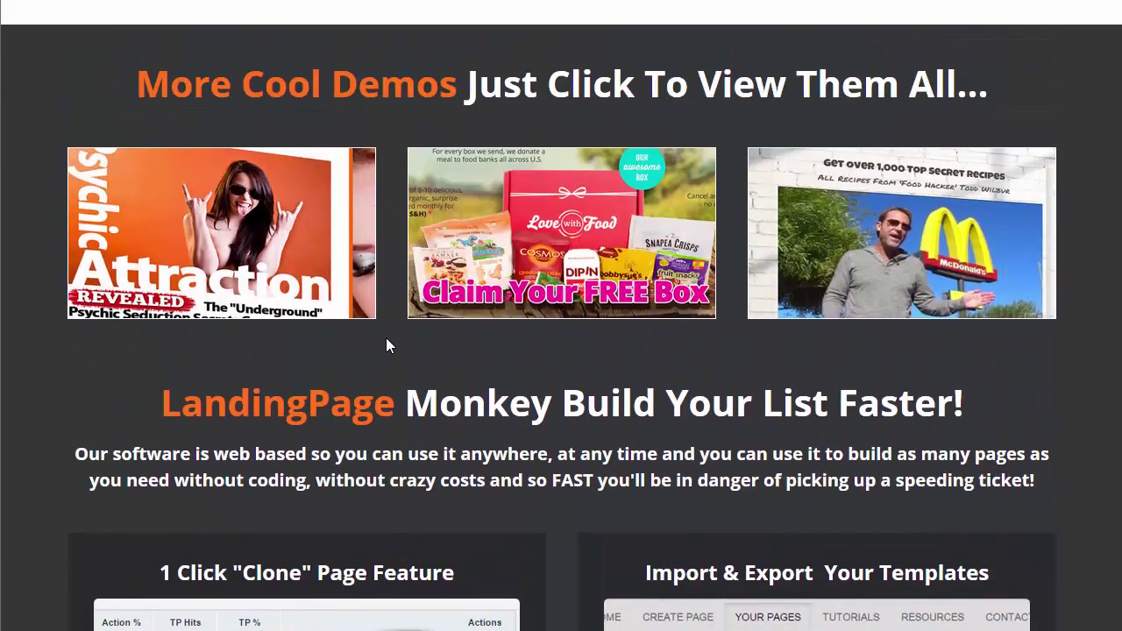
scroll(388, 345, "up", 2)
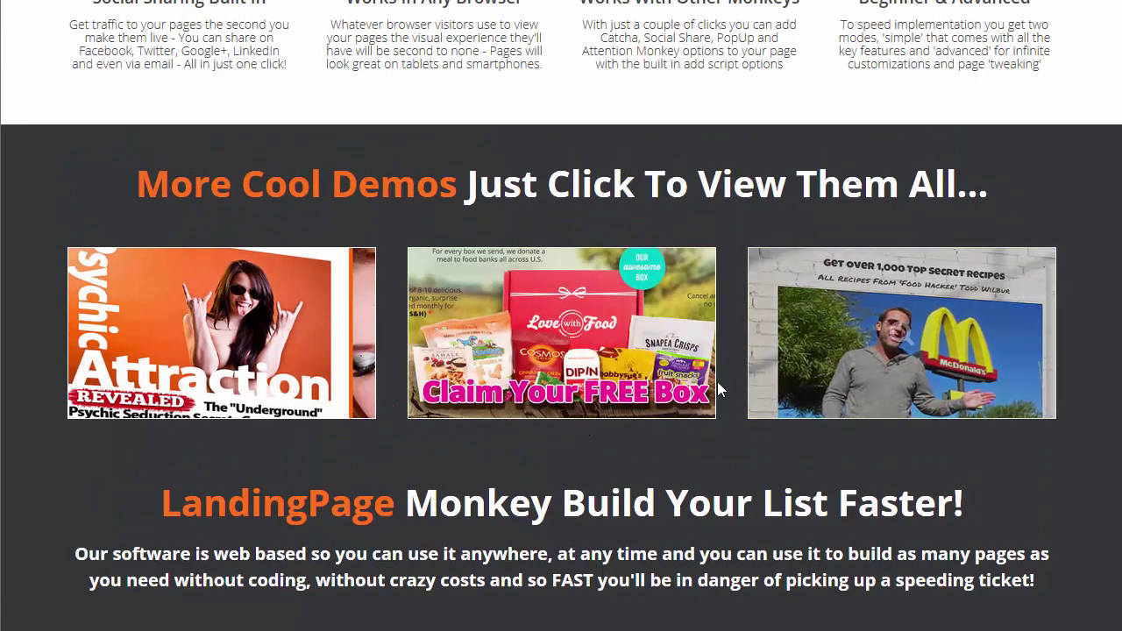
scroll(633, 478, "up", 3)
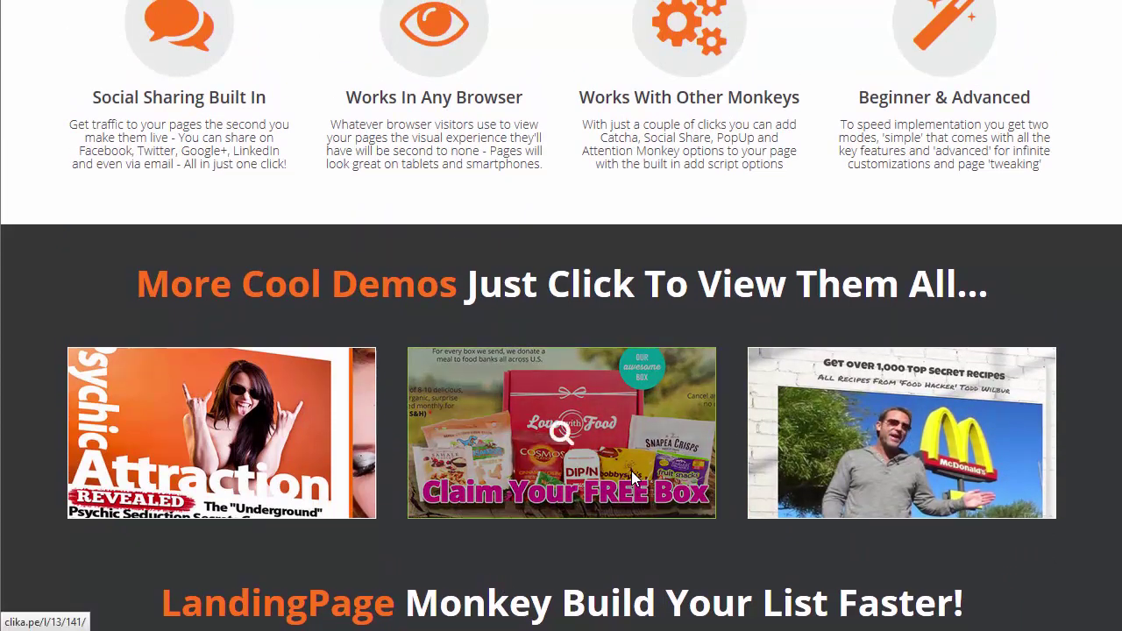
scroll(633, 478, "up", 20)
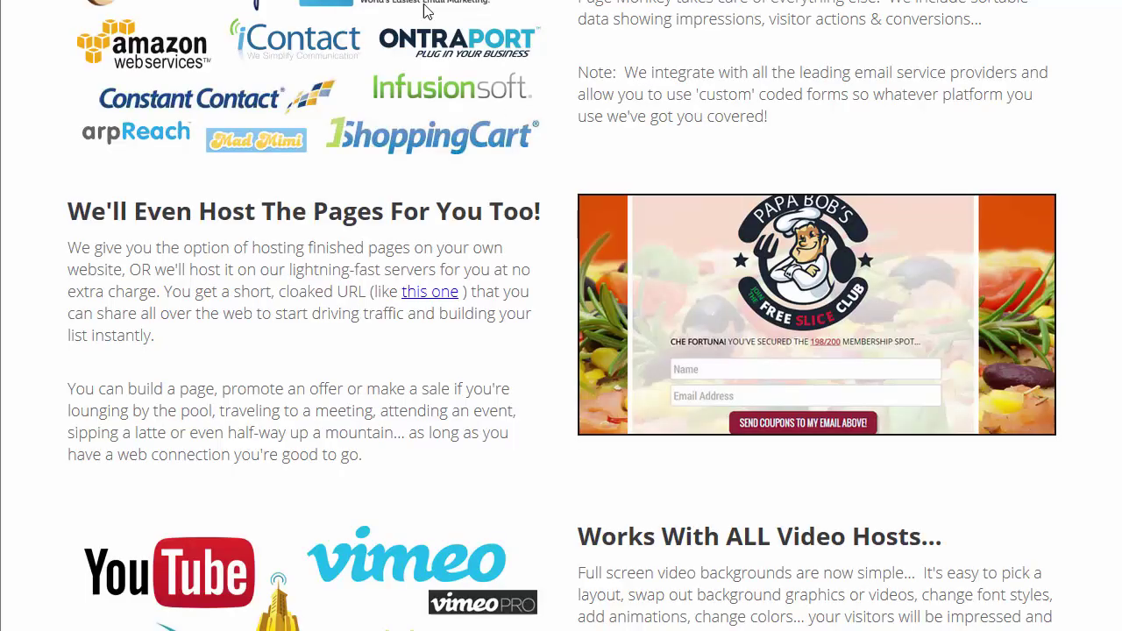
scroll(672, 360, "up", 6)
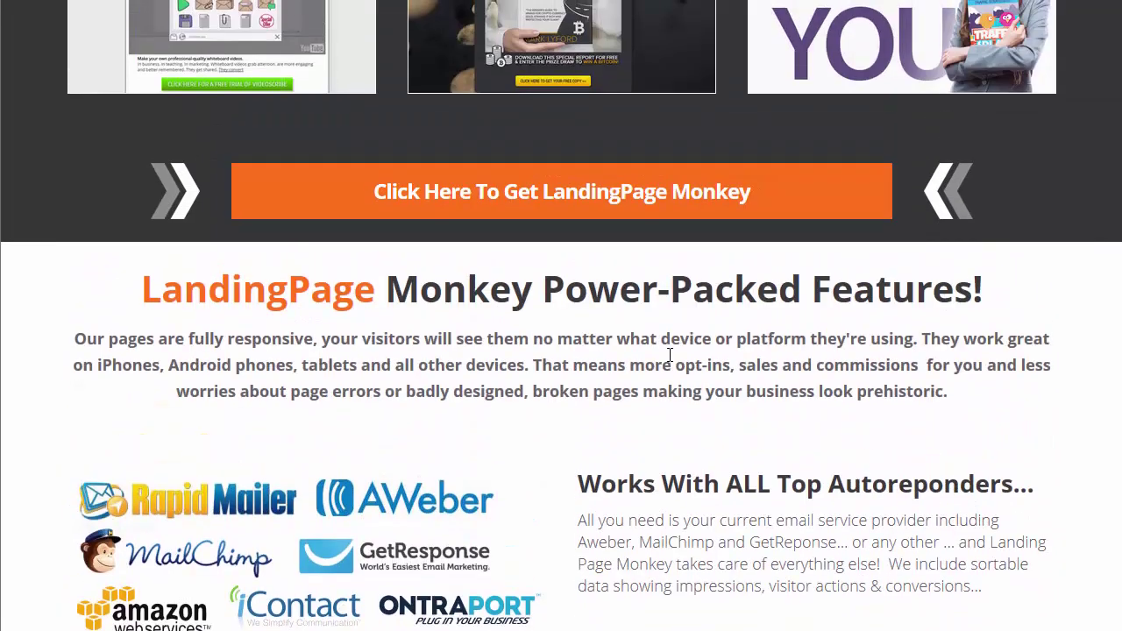
scroll(669, 355, "up", 5)
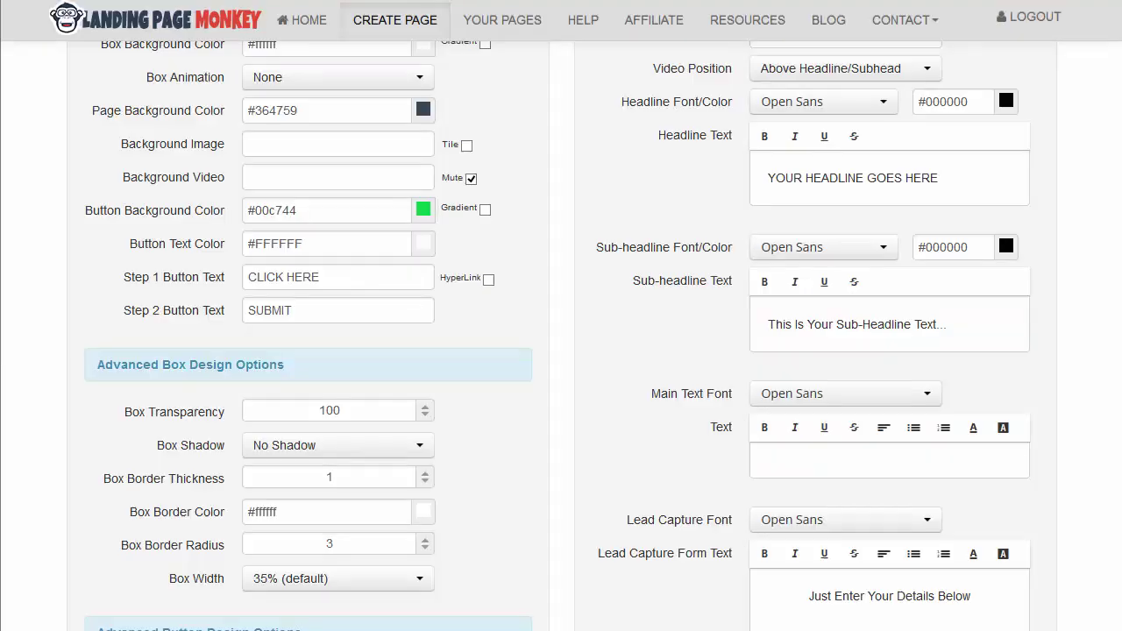
Switch the page creation form back to Simple mode
scroll(667, 307, "up", 4)
scroll(677, 255, "down", 4)
scroll(676, 319, "down", 10)
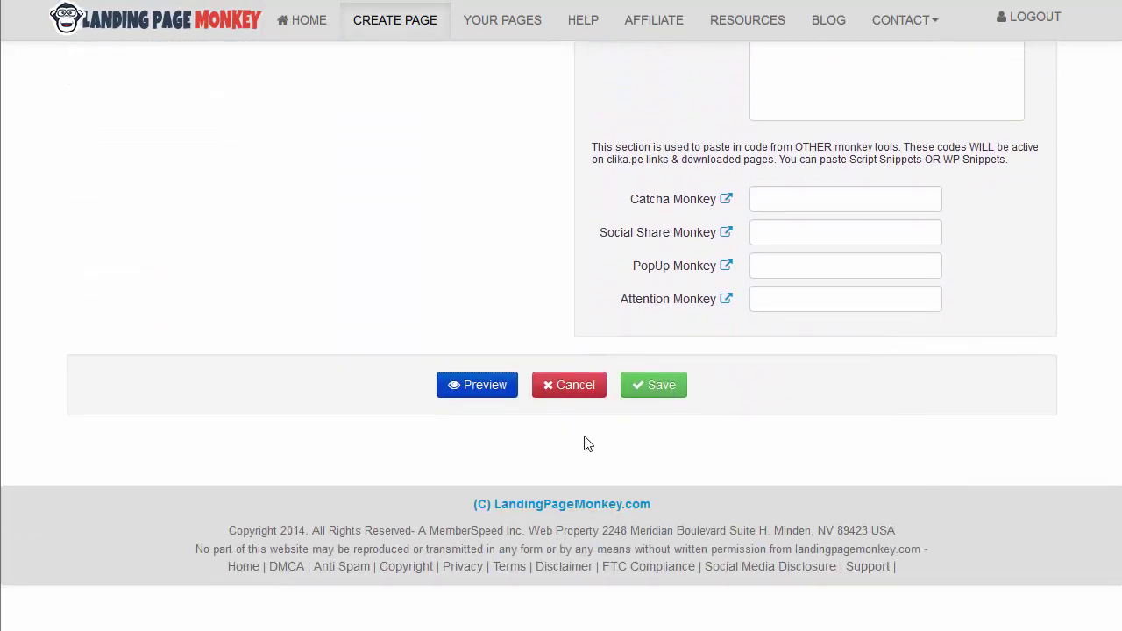
scroll(759, 445, "up", 3)
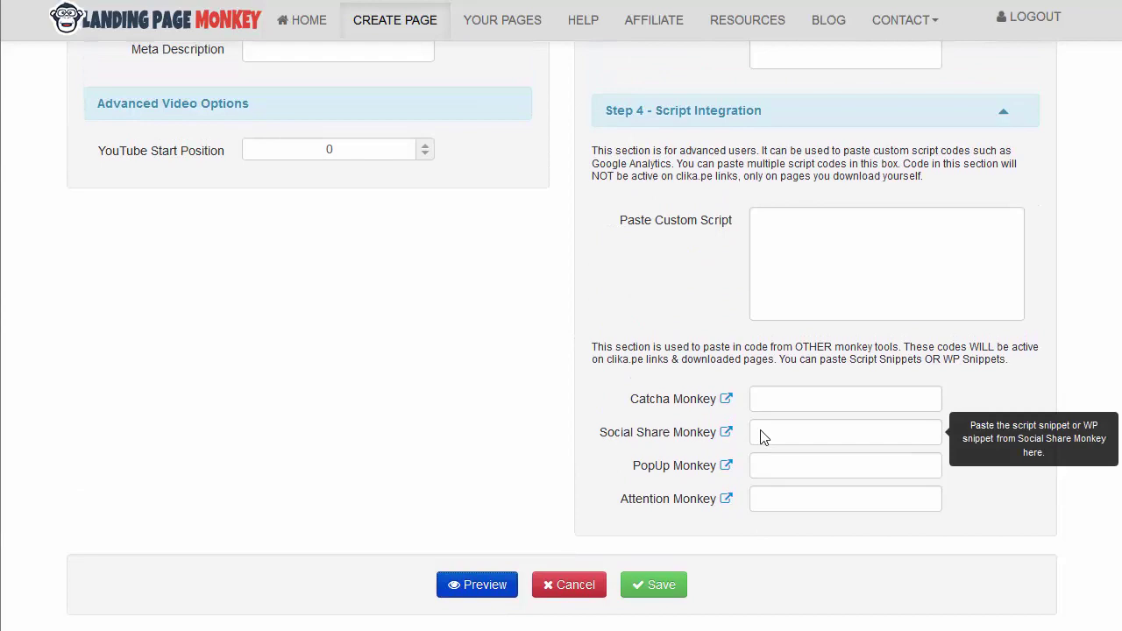
scroll(739, 482, "up", 9)
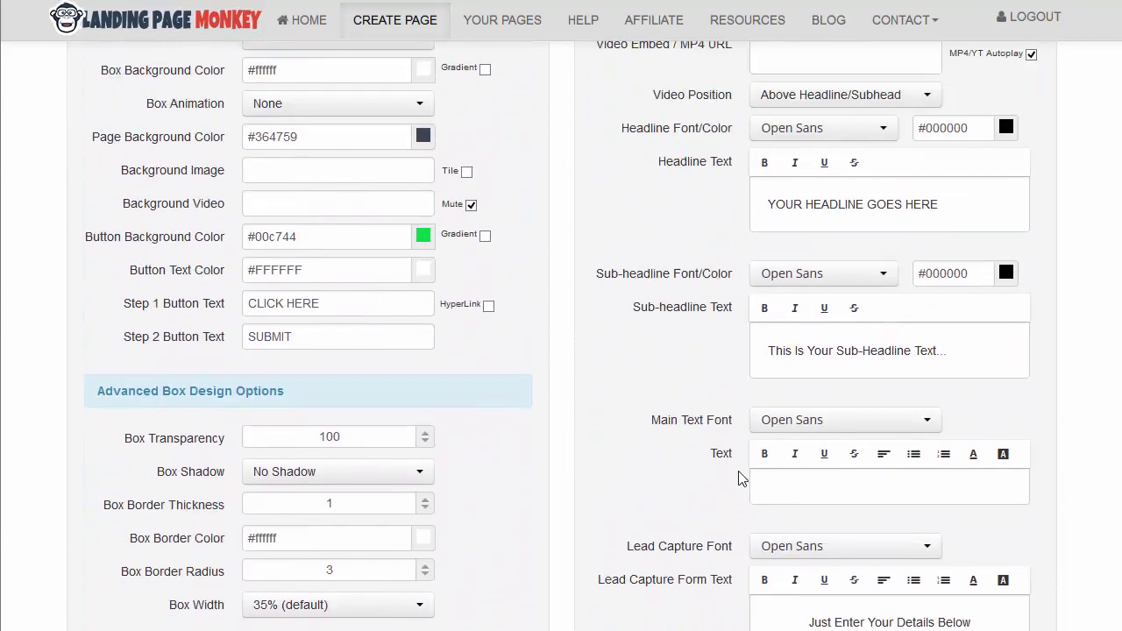
scroll(739, 478, "up", 3)
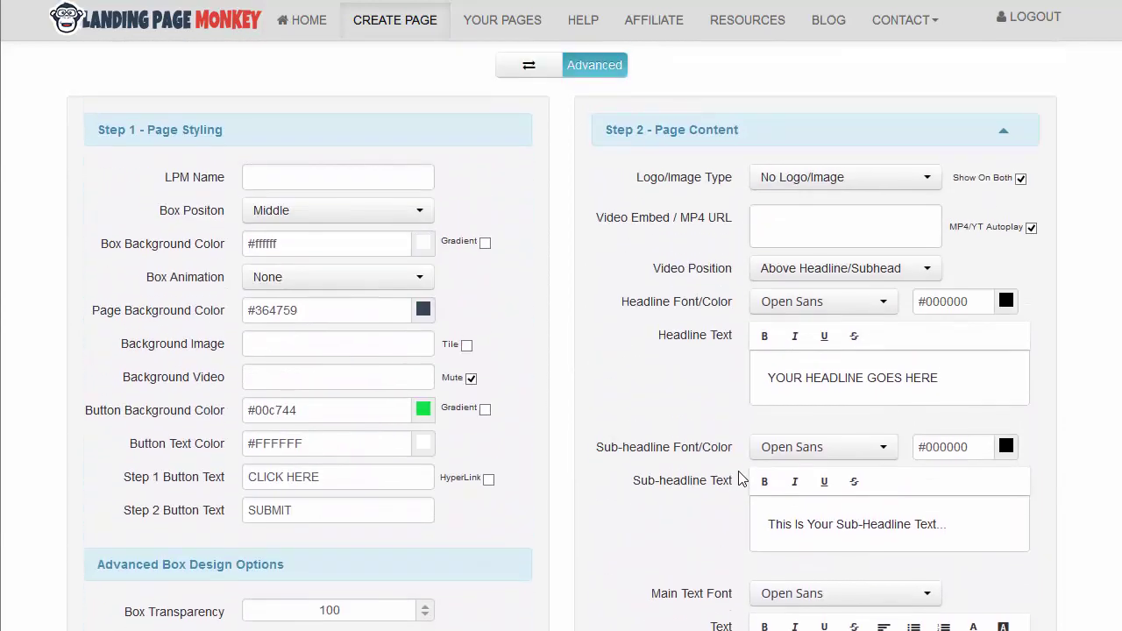
left_click(500, 31)
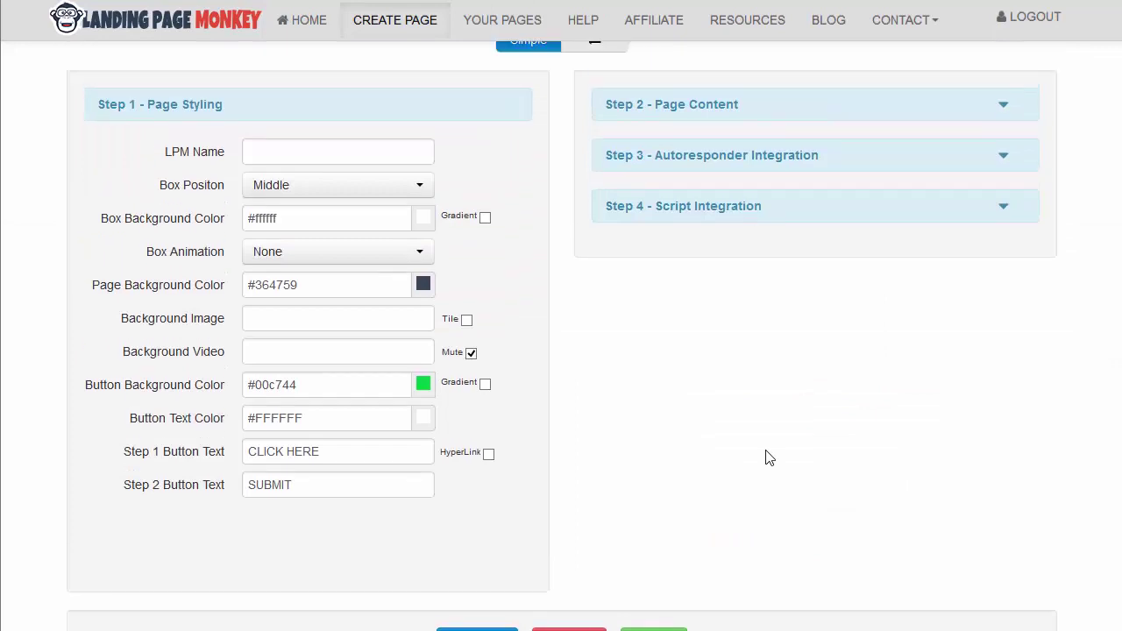
scroll(766, 457, "up", 1)
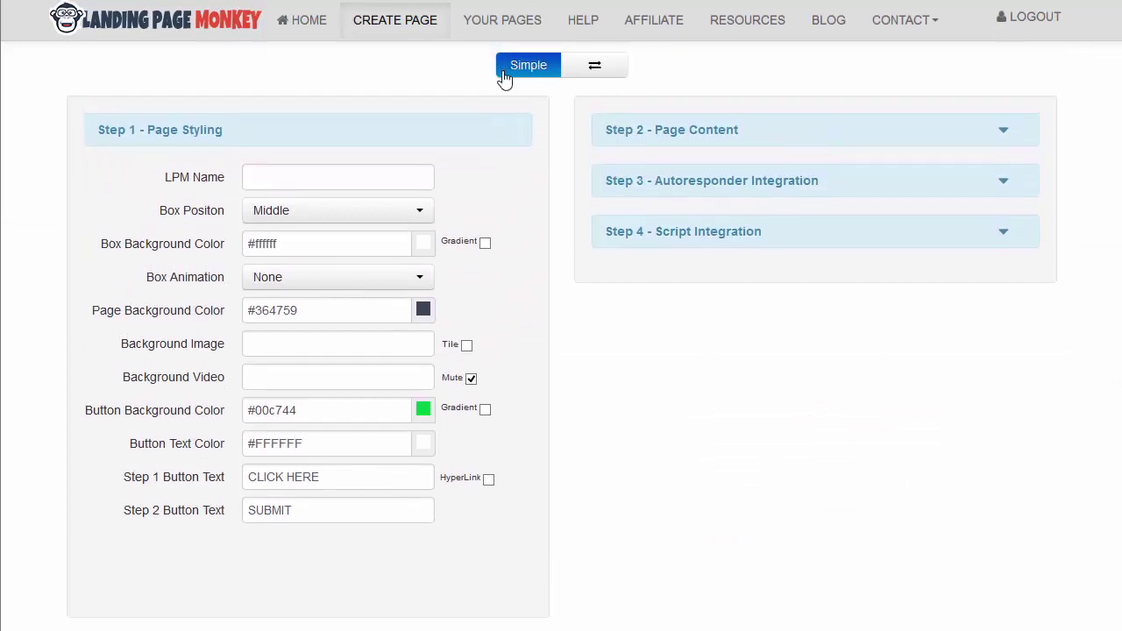
Name the landing page "test page" and save it
left_click(340, 188)
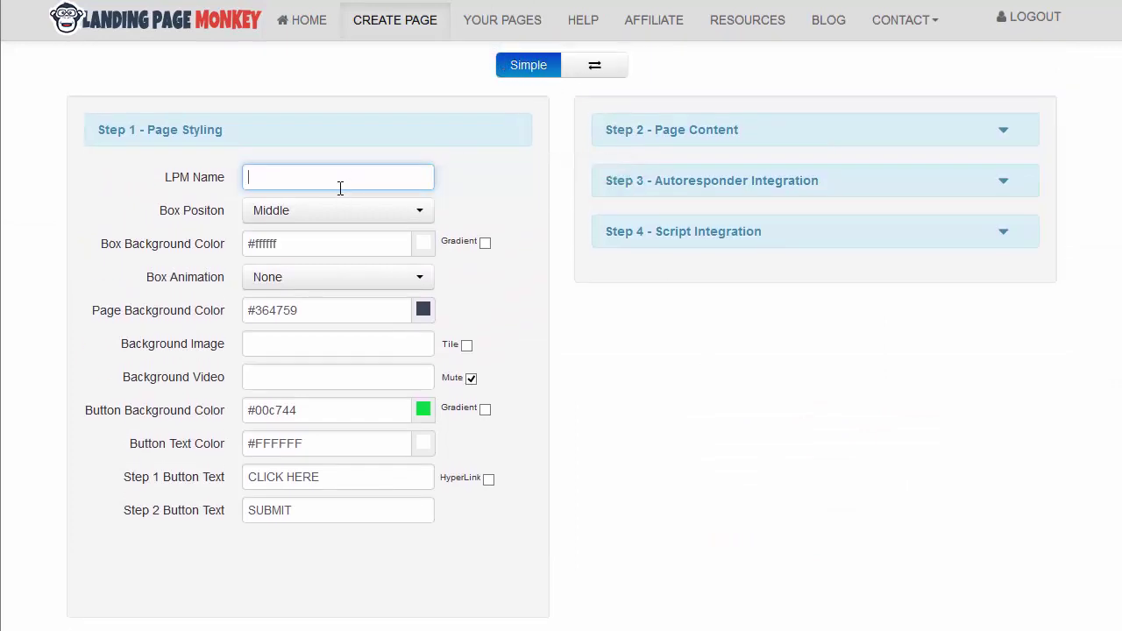
type("test page")
scroll(561, 350, "down", 3)
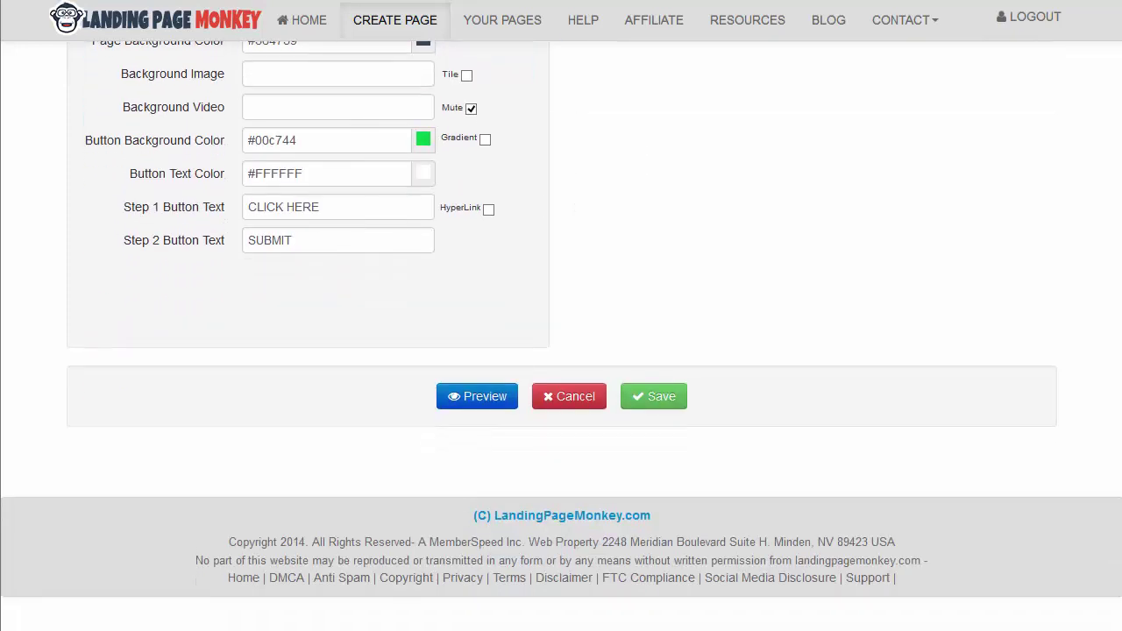
left_click(675, 399)
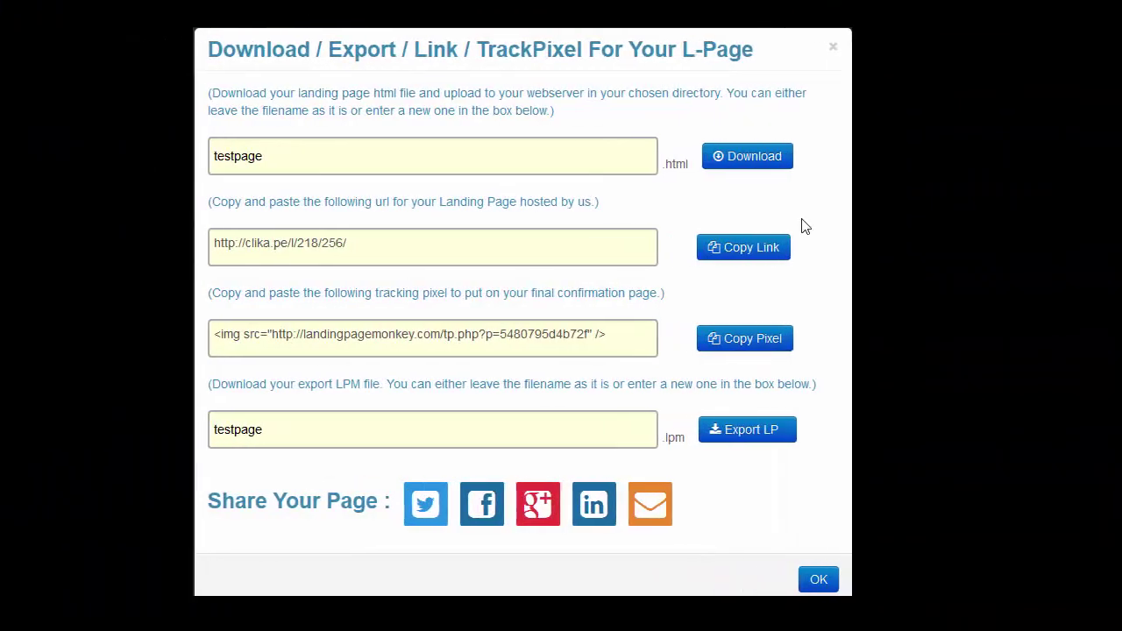